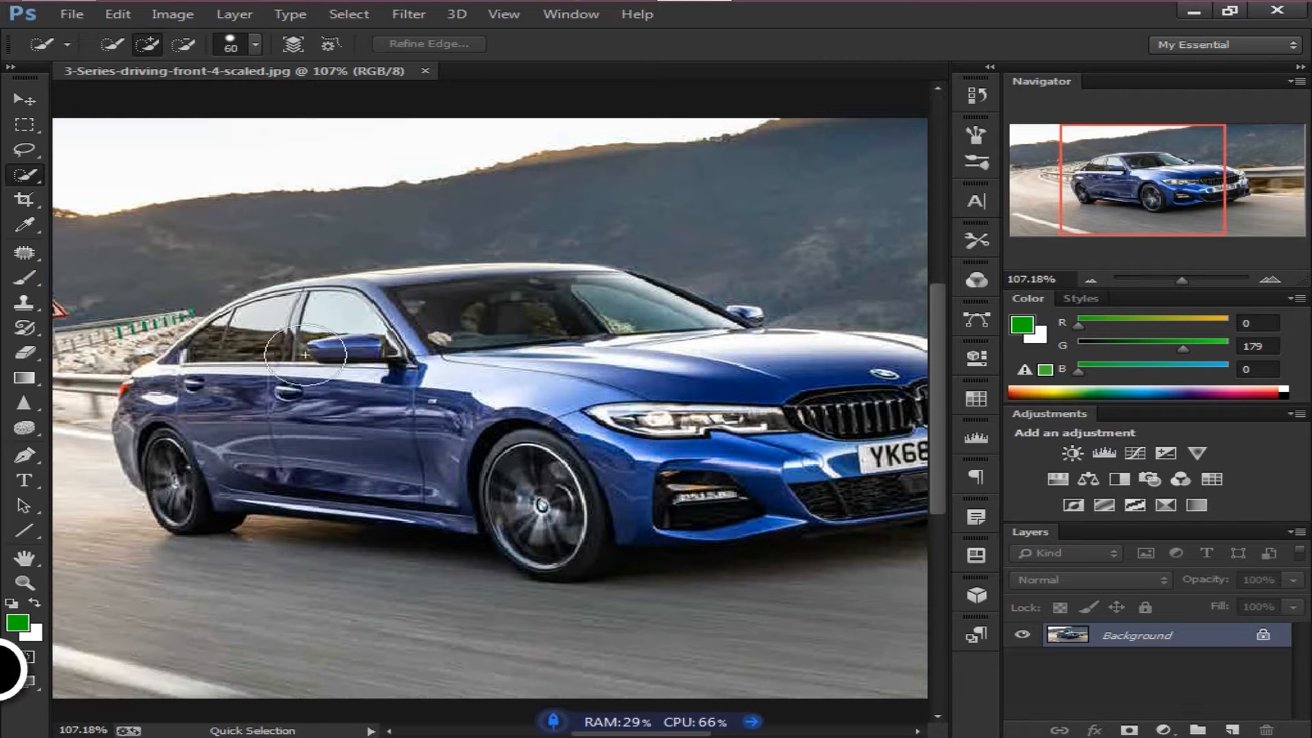
# Select the blue car's body and front wheel with Quick Selection, reducing the brush size to 10 for the wheel's edge.
pyautogui.press(']')
pyautogui.moveTo(292, 403)
pyautogui.mouseDown()
pyautogui.moveTo(278, 425)
pyautogui.moveTo(191, 443)
pyautogui.moveTo(145, 434)
pyautogui.moveTo(151, 457)
pyautogui.moveTo(466, 325)
pyautogui.moveTo(241, 323)
pyautogui.moveTo(609, 378)
pyautogui.moveTo(718, 369)
pyautogui.moveTo(576, 506)
pyautogui.moveTo(622, 535)
pyautogui.moveTo(287, 478)
pyautogui.moveTo(202, 530)
pyautogui.moveTo(112, 451)
pyautogui.mouseUp()
pyautogui.scroll(4, 249, 486)
pyautogui.press('[')
pyautogui.press('[')
pyautogui.press('[')
pyautogui.moveTo(92, 540); pyautogui.dragTo(211, 507)
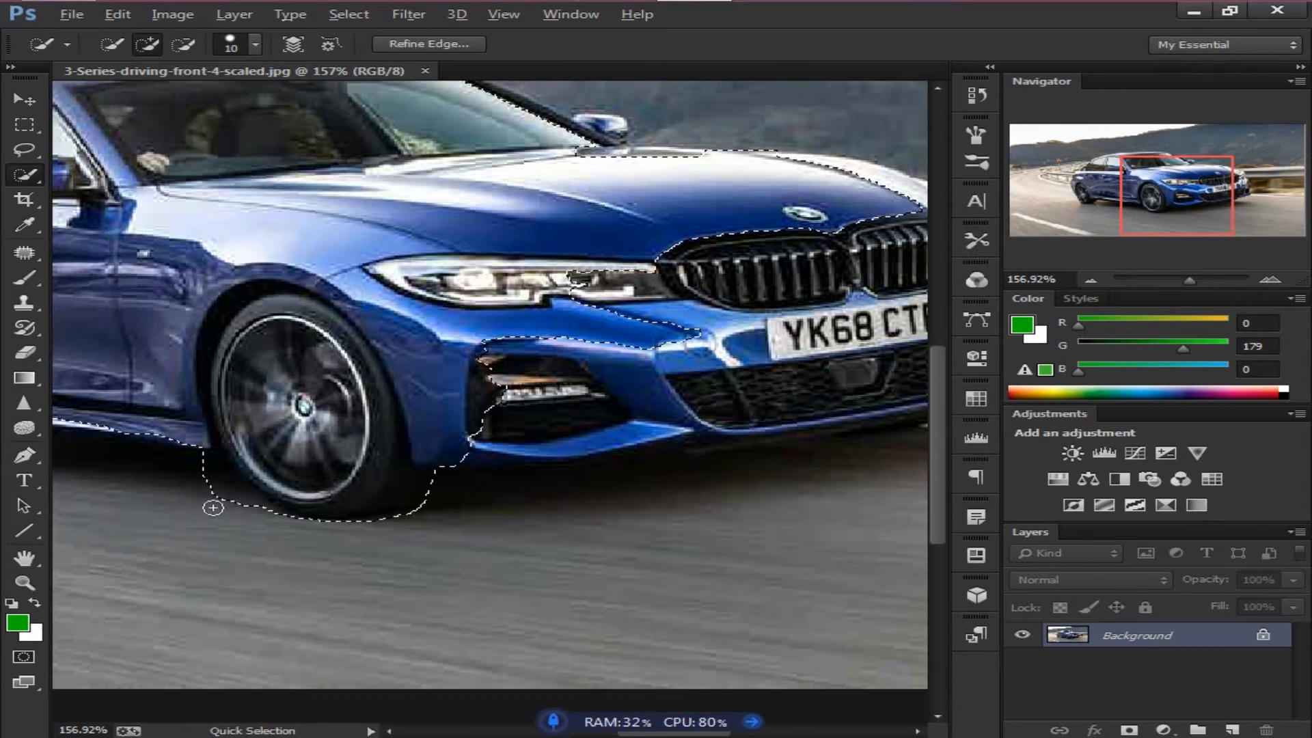
# Refine the selection beneath the front bumper and extend it over the number plate, lower grille and bumper edge.
pyautogui.moveTo(640, 416)
pyautogui.mouseDown()
pyautogui.moveTo(486, 466)
pyautogui.moveTo(469, 556)
pyautogui.mouseUp()
pyautogui.moveTo(454, 460)
pyautogui.mouseDown()
pyautogui.moveTo(599, 407)
pyautogui.moveTo(371, 521)
pyautogui.moveTo(348, 587)
pyautogui.moveTo(319, 594)
pyautogui.mouseUp()
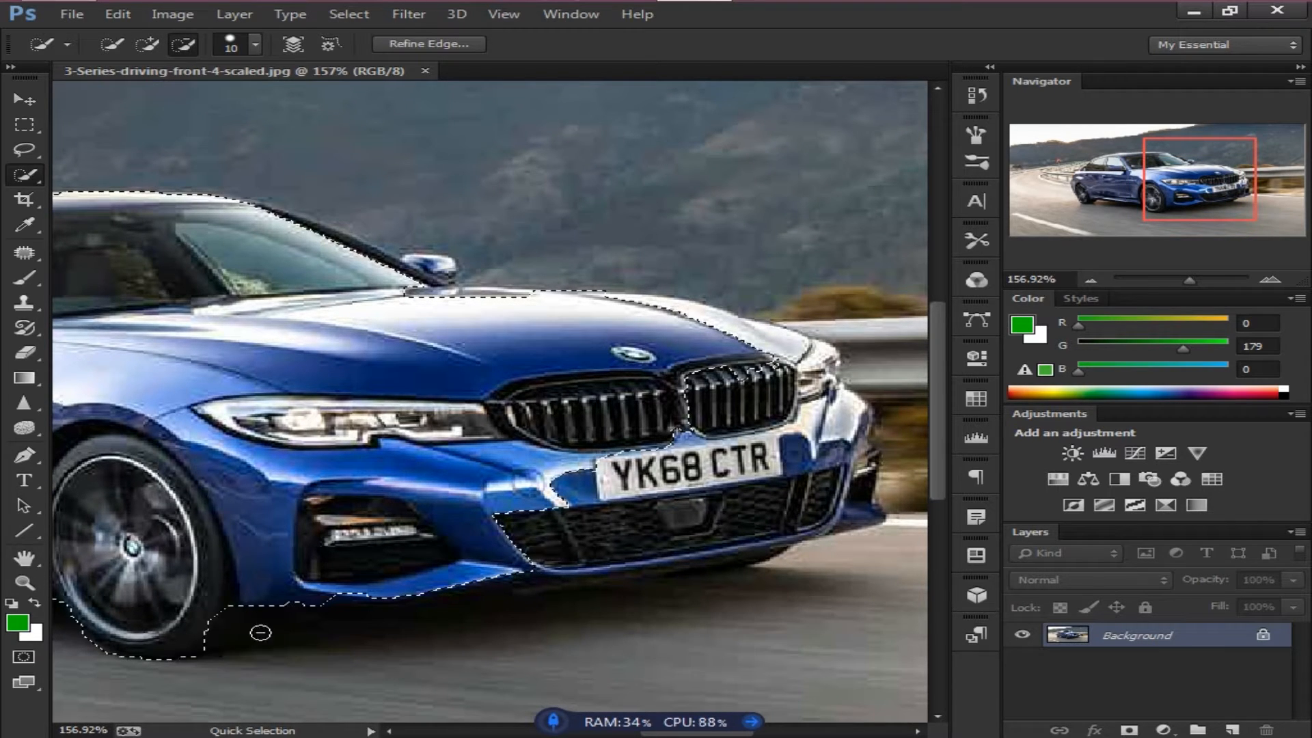
pyautogui.moveTo(589, 531)
pyautogui.mouseDown()
pyautogui.moveTo(617, 479)
pyautogui.moveTo(714, 421)
pyautogui.moveTo(757, 468)
pyautogui.moveTo(796, 428)
pyautogui.moveTo(703, 538)
pyautogui.mouseUp()
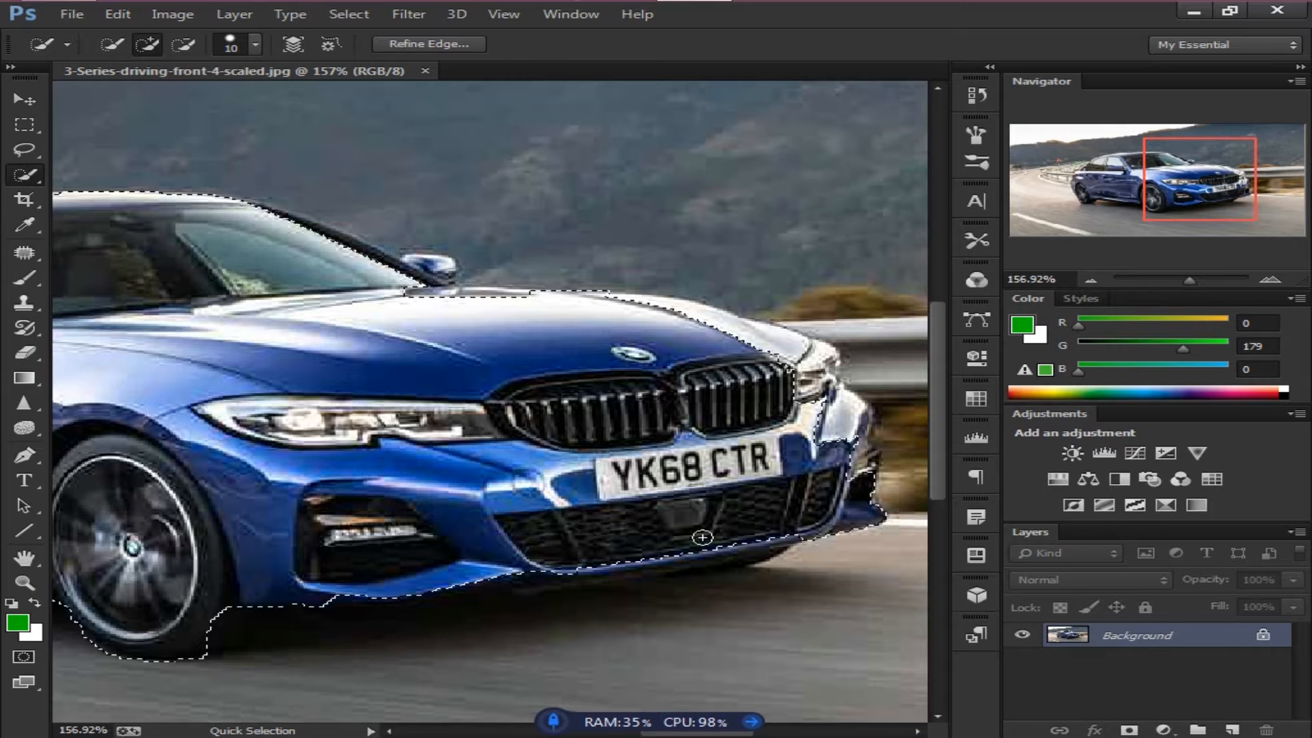
pyautogui.moveTo(630, 488); pyautogui.dragTo(405, 608)
pyautogui.moveTo(591, 507)
pyautogui.mouseDown()
pyautogui.moveTo(556, 472)
pyautogui.moveTo(295, 406)
pyautogui.moveTo(203, 404)
pyautogui.mouseUp()
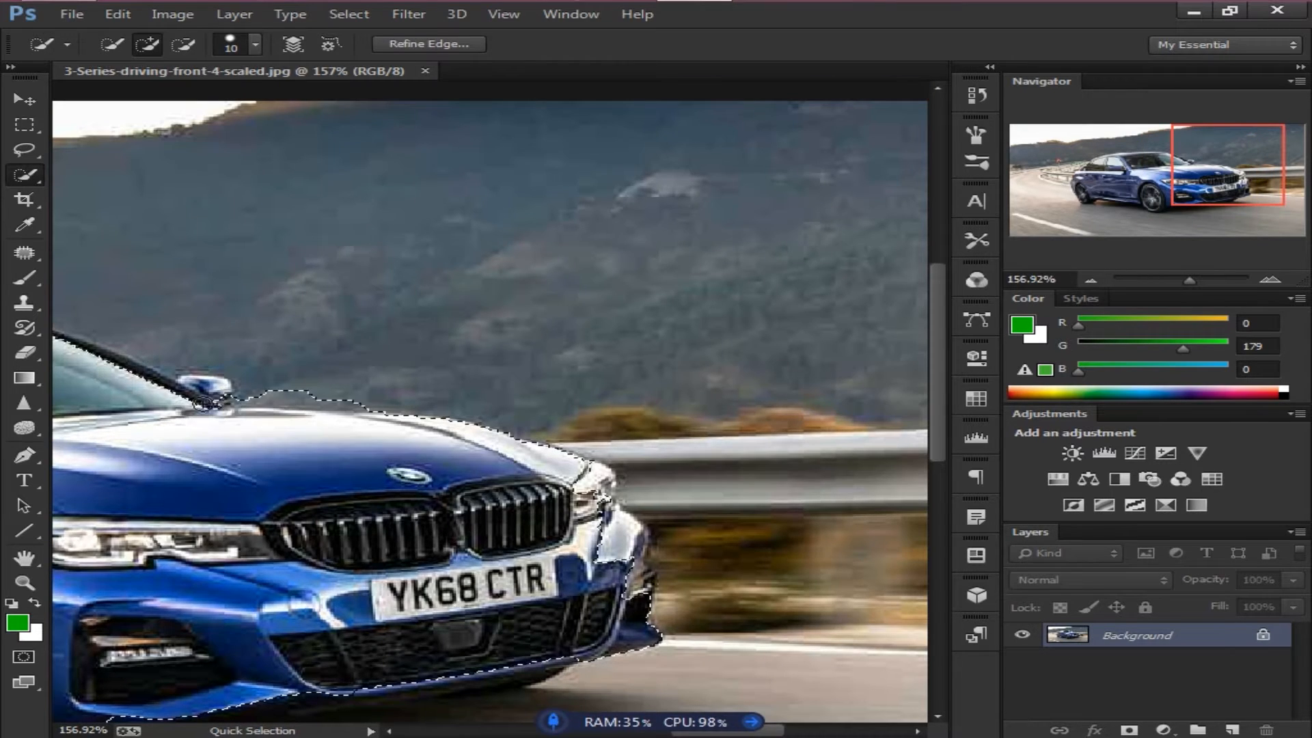
# Subtract the background area above the bonnet, next to the far door mirror, from the car selection.
pyautogui.scroll(3, 267, 434)
pyautogui.press('alt')
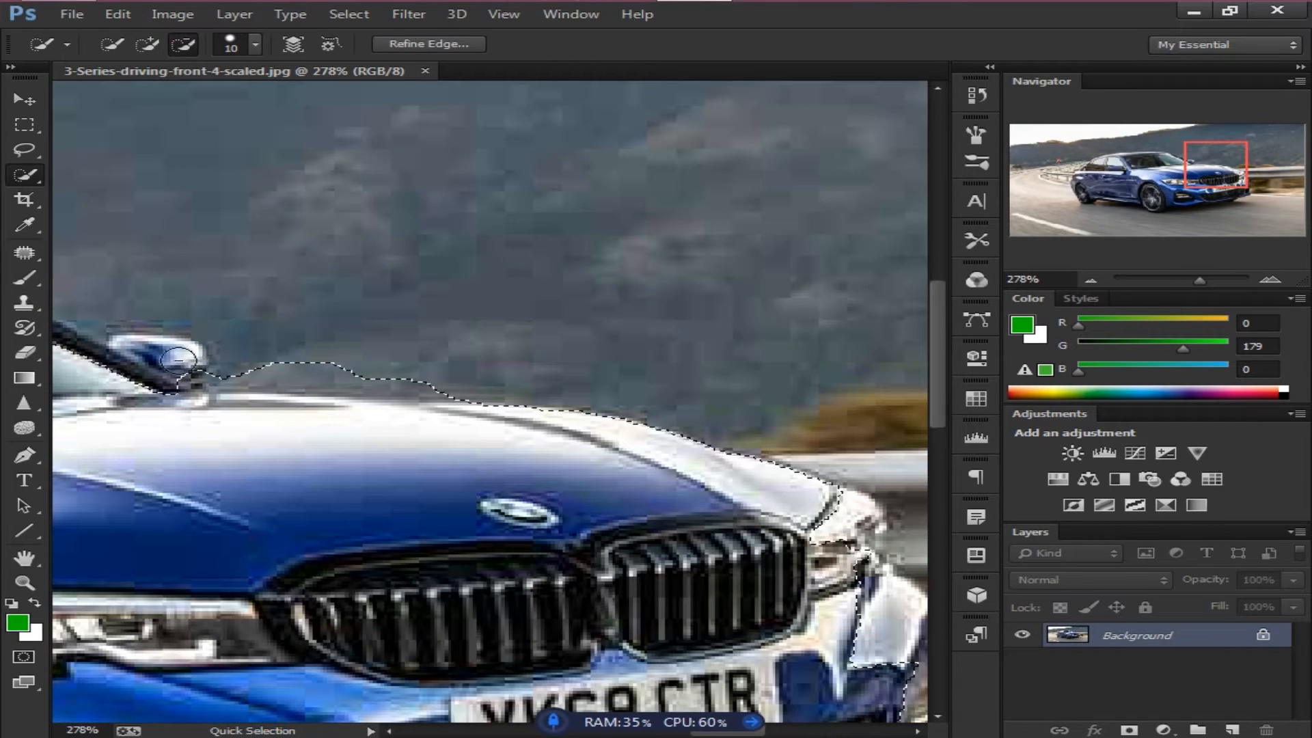
pyautogui.moveTo(201, 336)
pyautogui.mouseDown()
pyautogui.moveTo(193, 370)
pyautogui.moveTo(412, 378)
pyautogui.moveTo(305, 362)
pyautogui.mouseUp()
pyautogui.click(184, 46)
pyautogui.moveTo(205, 372)
pyautogui.mouseDown()
pyautogui.moveTo(321, 387)
pyautogui.moveTo(277, 382)
pyautogui.moveTo(345, 415)
pyautogui.mouseUp()
pyautogui.press('alt')
pyautogui.click(149, 45)
pyautogui.press('alt')
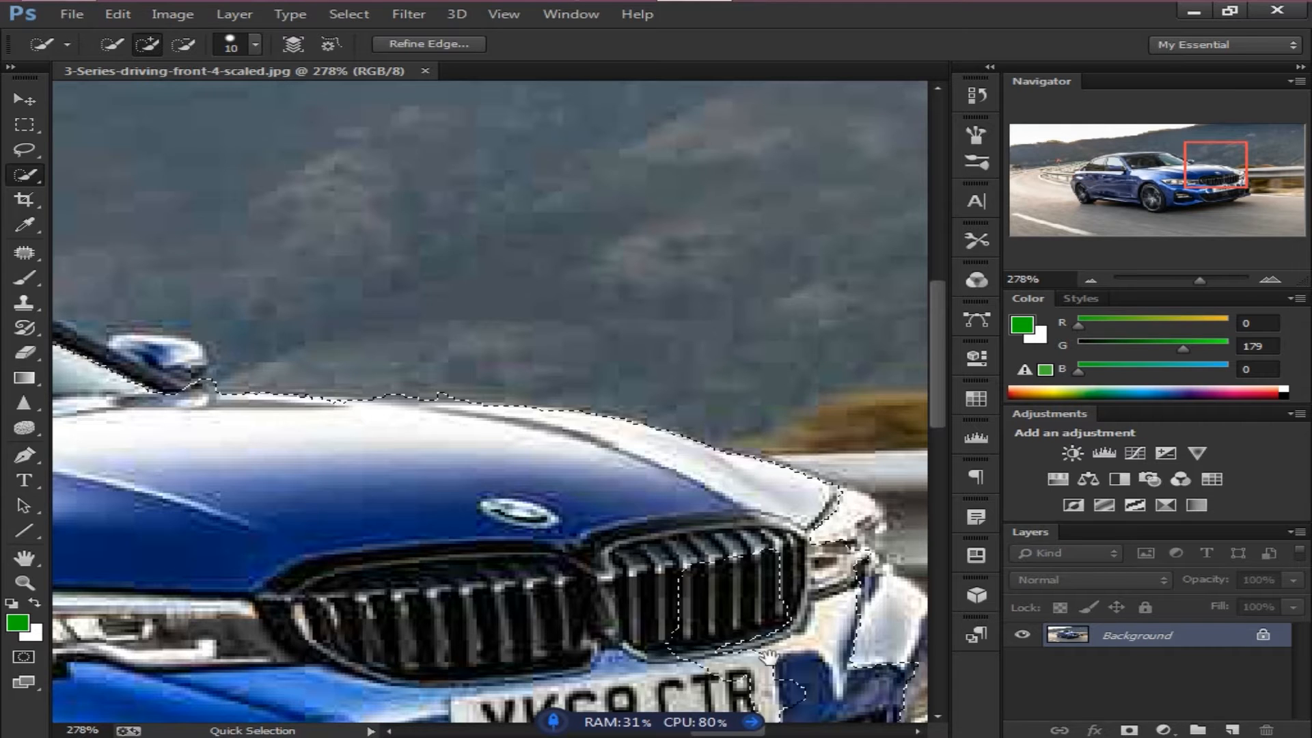
# Complete the car selection by adding the missing parts of the grille, the far headlight and the far door mirror.
pyautogui.moveTo(669, 559); pyautogui.dragTo(459, 452)
pyautogui.moveTo(566, 590)
pyautogui.mouseDown()
pyautogui.moveTo(670, 571)
pyautogui.moveTo(695, 518)
pyautogui.moveTo(689, 577)
pyautogui.mouseUp()
pyautogui.moveTo(617, 421); pyautogui.dragTo(655, 451)
pyautogui.press('alt')
pyautogui.scroll(-8, 313, 506)
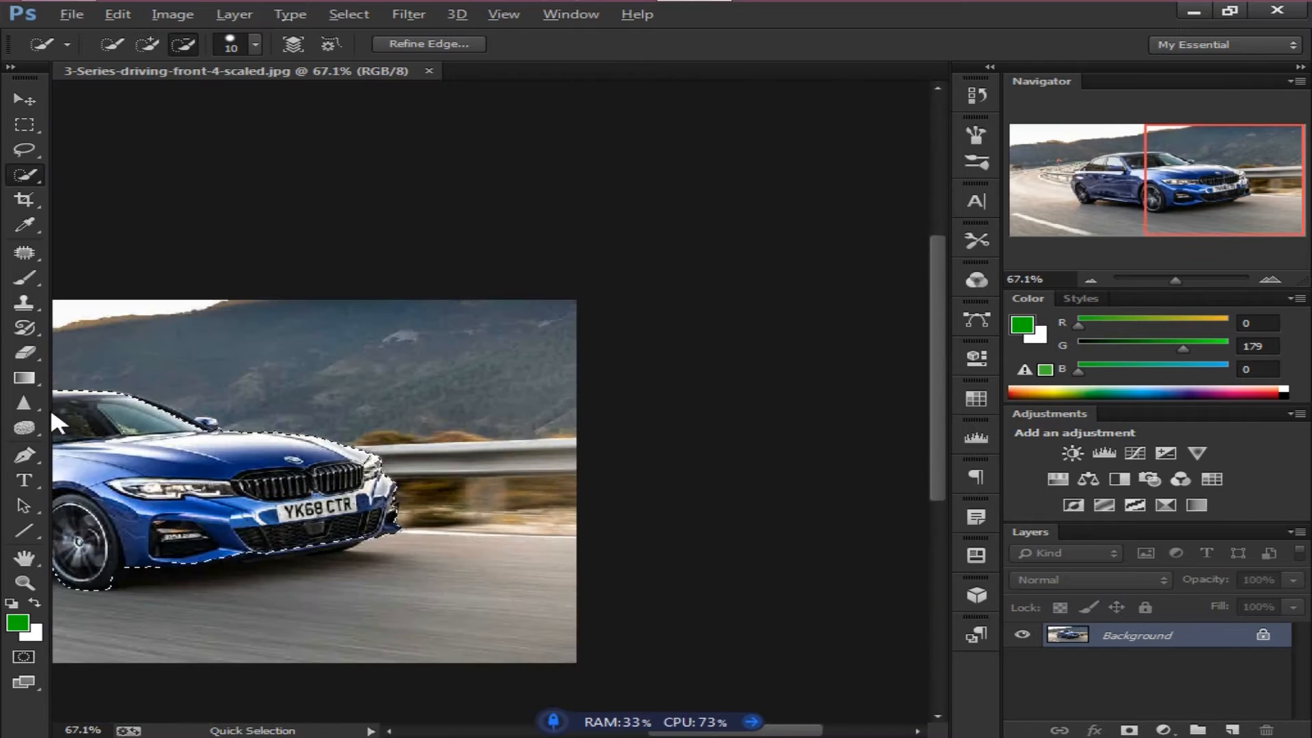
pyautogui.scroll(6, 577, 422)
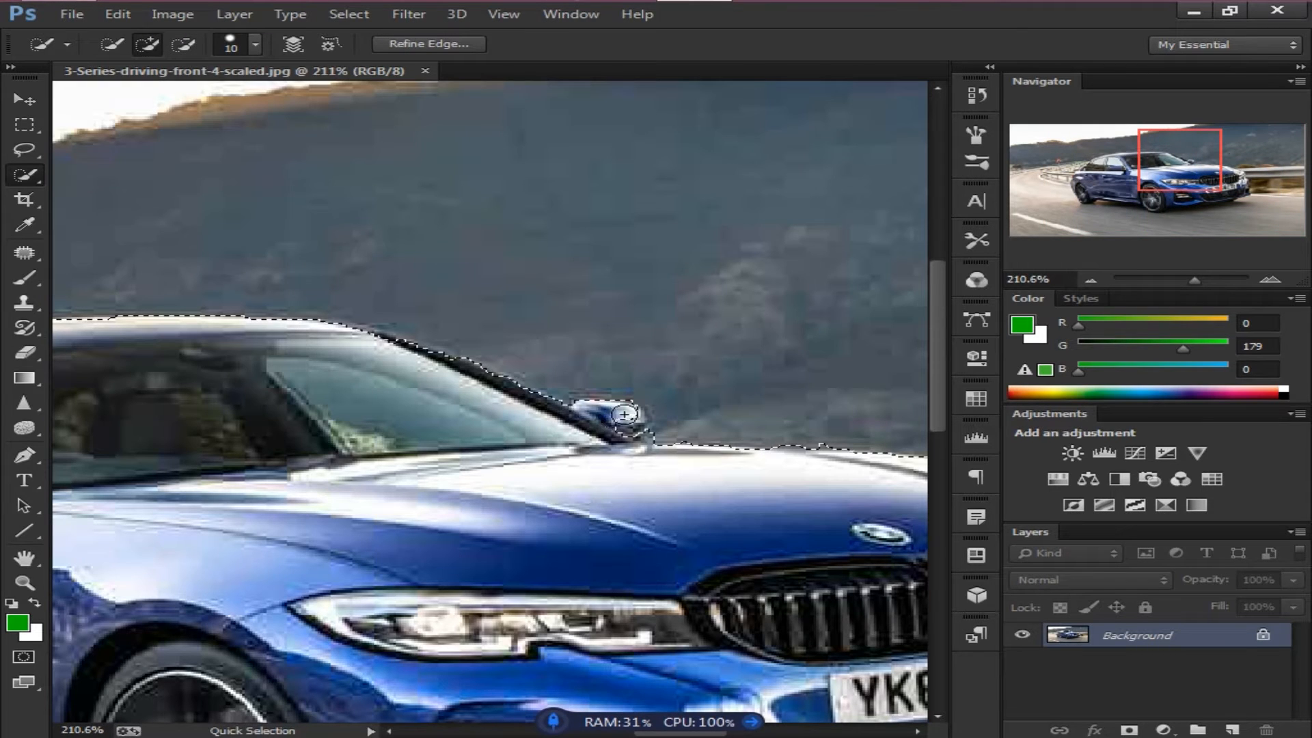
pyautogui.press('alt')
pyautogui.scroll(-6, 546, 479)
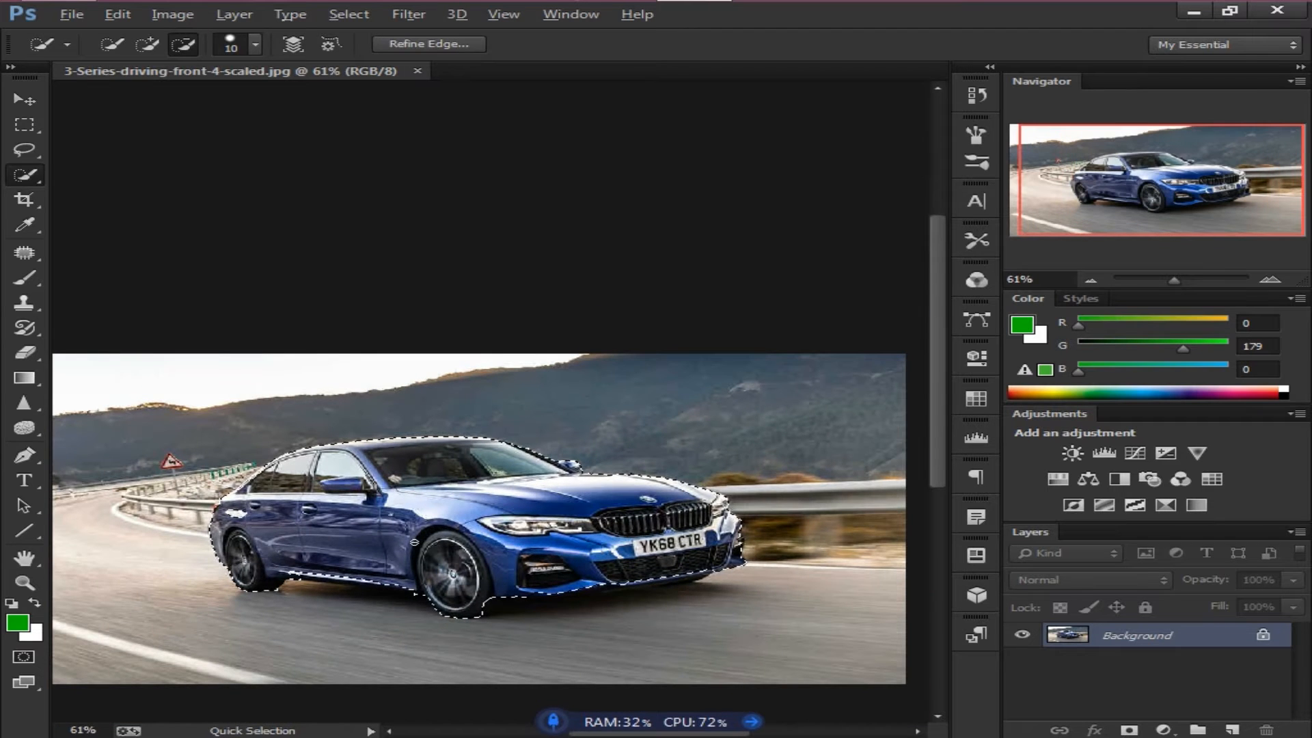
pyautogui.scroll(2, 346, 614)
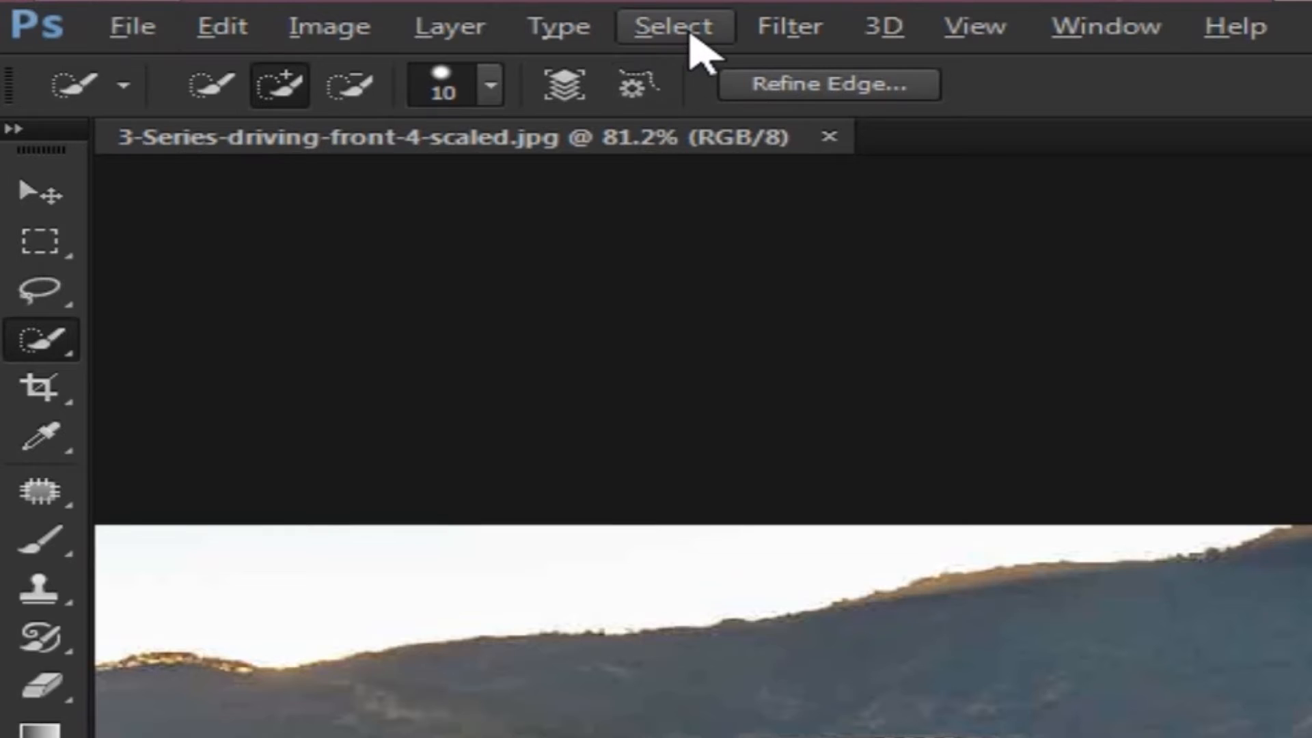
# Invert the selection to target the background and open the Motion Blur filter.
pyautogui.click(690, 33)
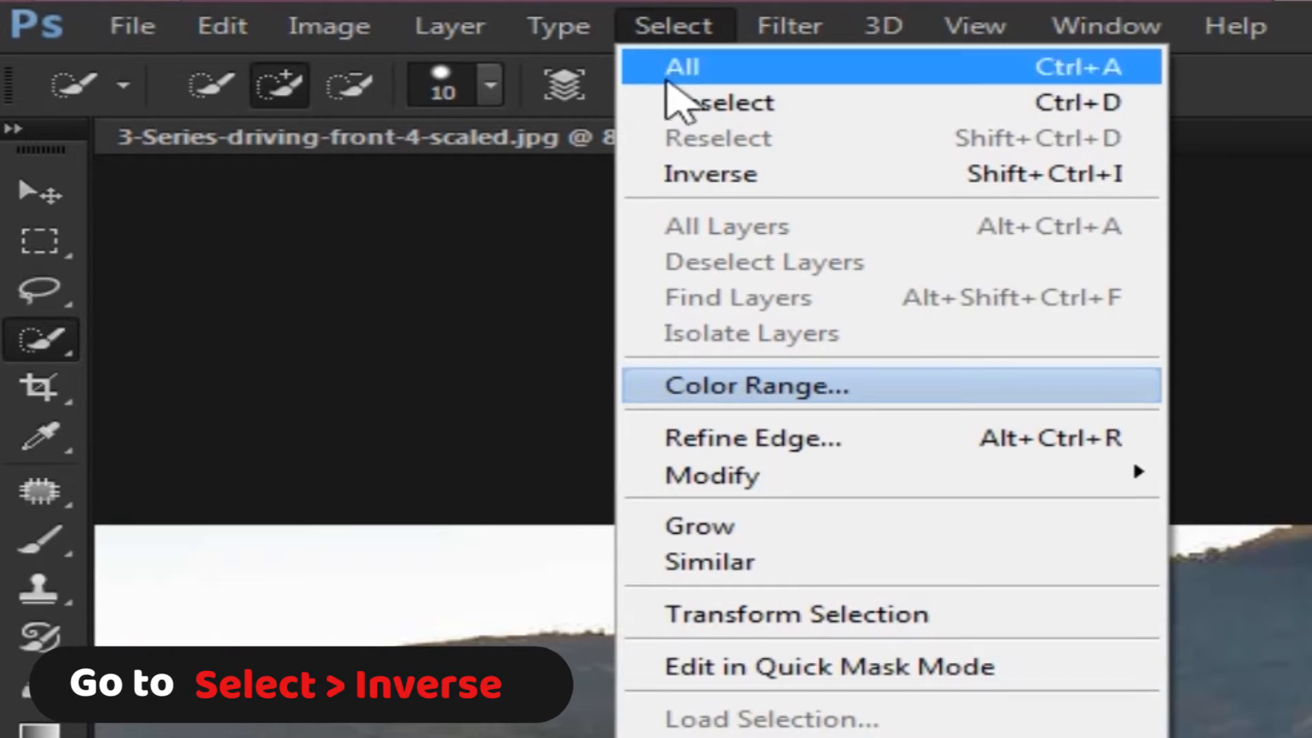
pyautogui.click(701, 176)
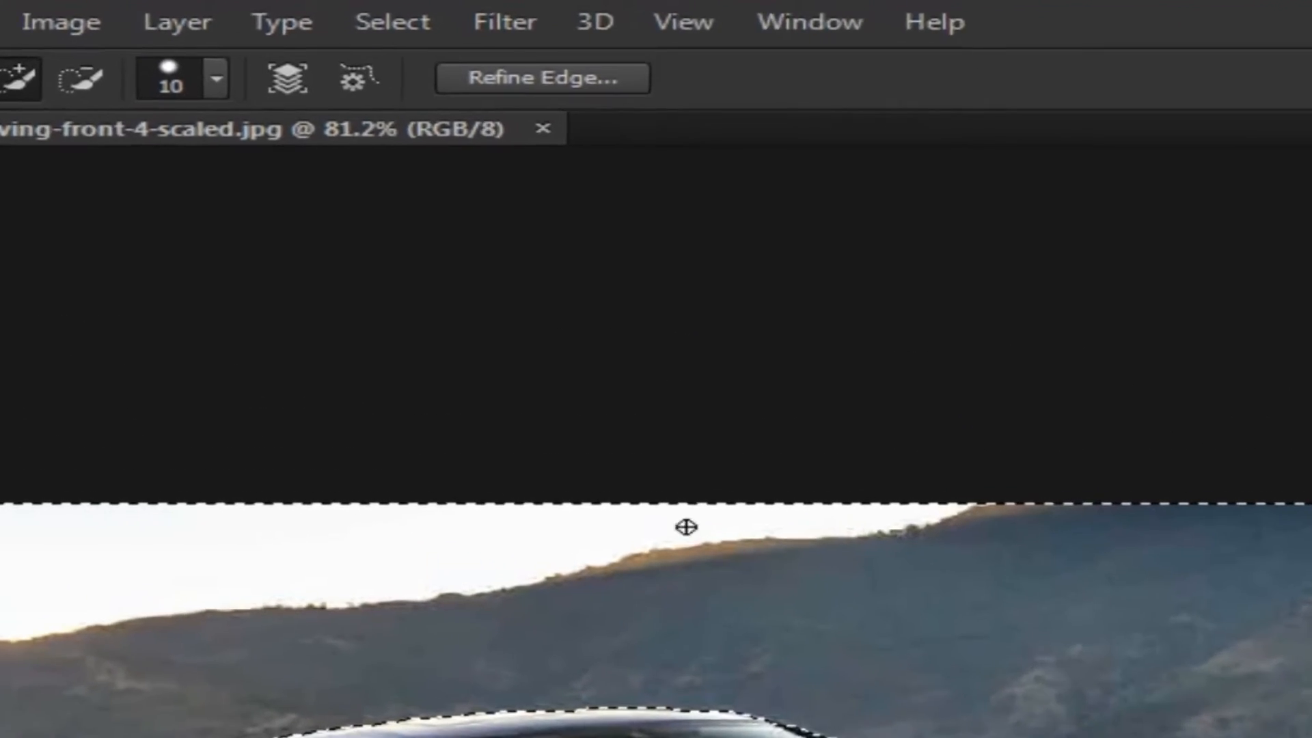
pyautogui.click(505, 22)
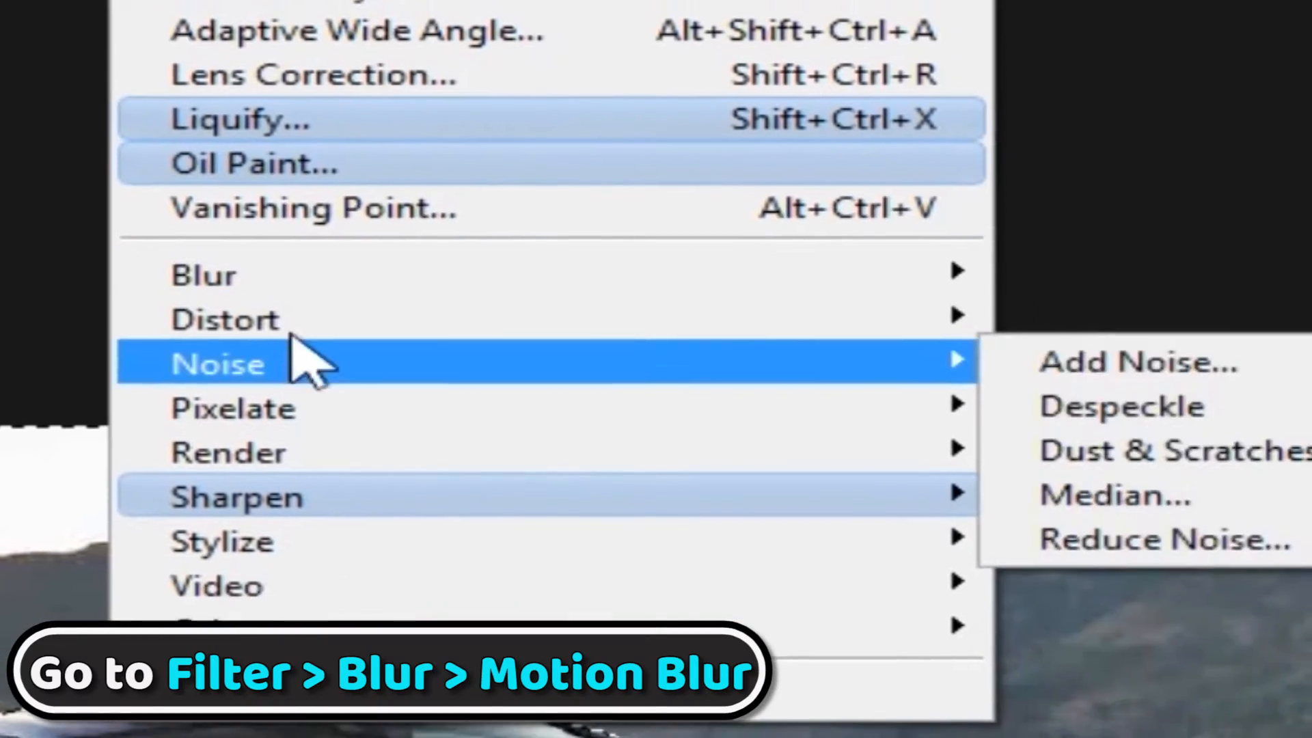
pyautogui.moveTo(490, 390)
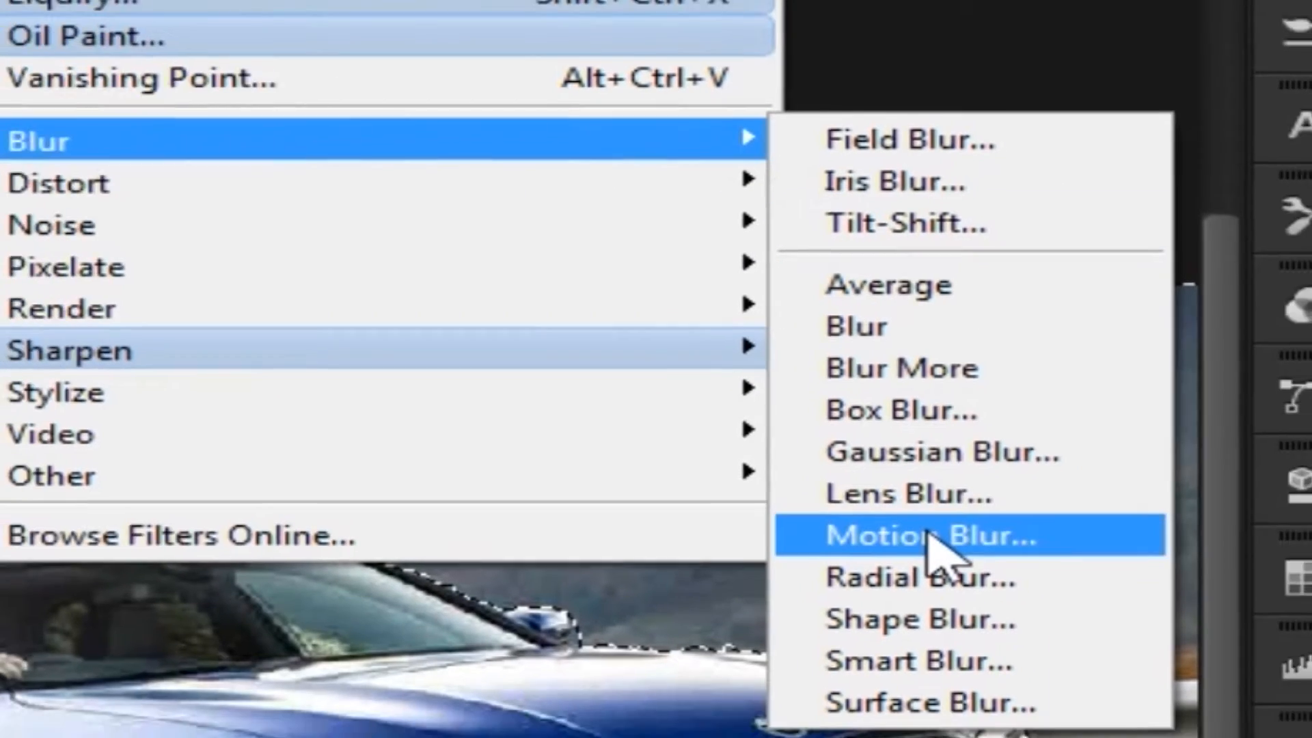
pyautogui.click(942, 552)
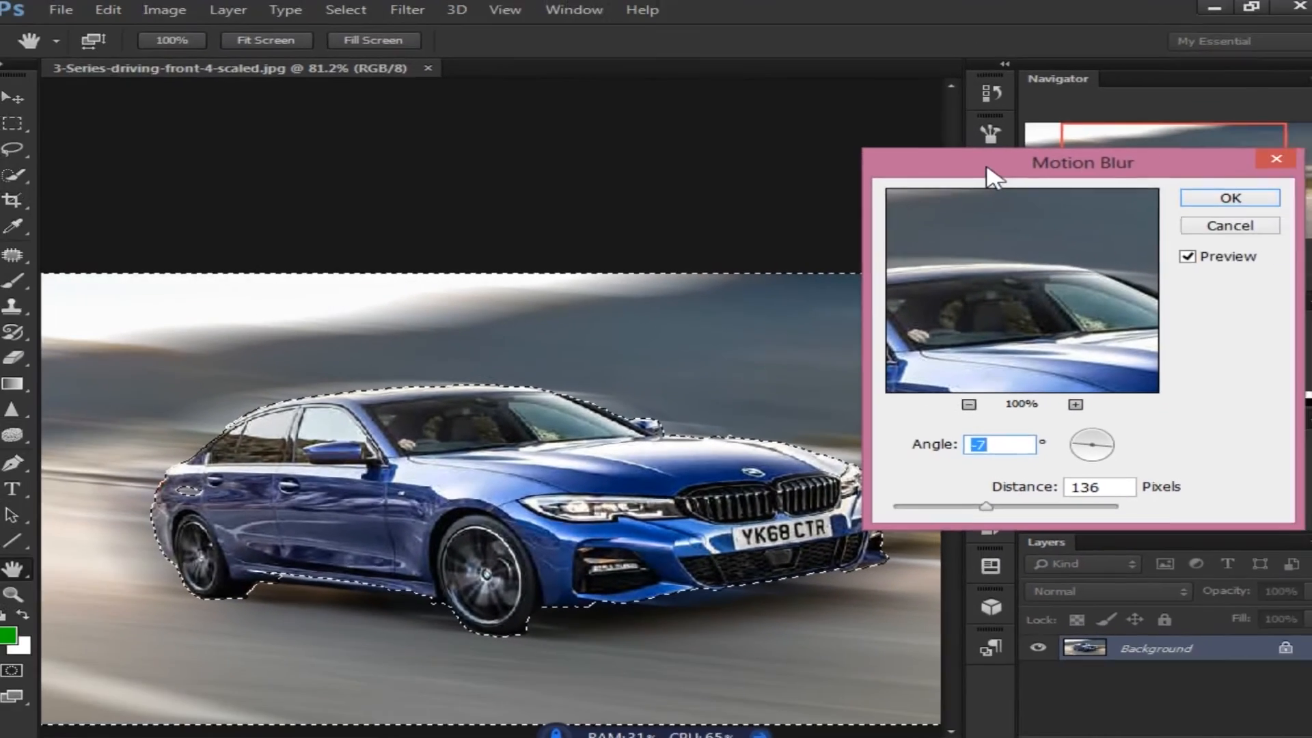
# Set the motion blur's angle to 2° and its distance to 158 pixels.
pyautogui.moveTo(991, 178); pyautogui.dragTo(890, 178)
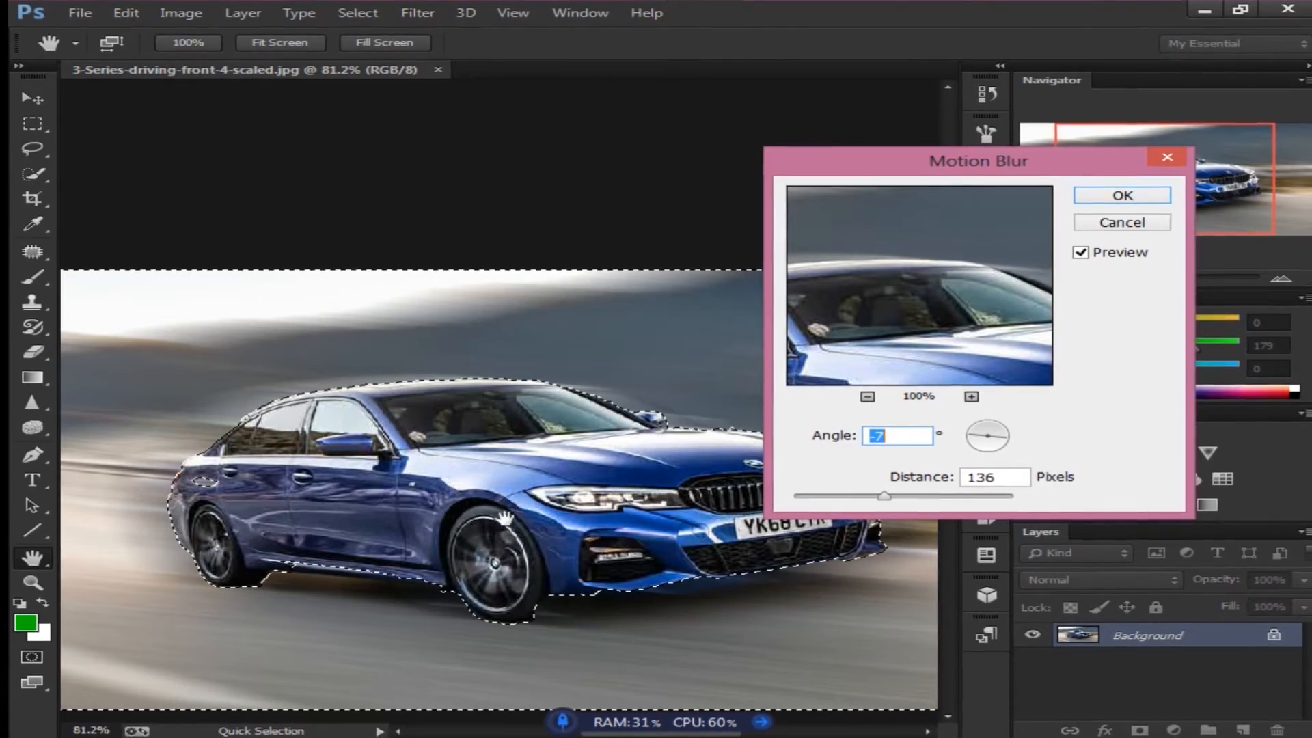
pyautogui.scroll(-1, 501, 473)
pyautogui.scroll(-1, 509, 464)
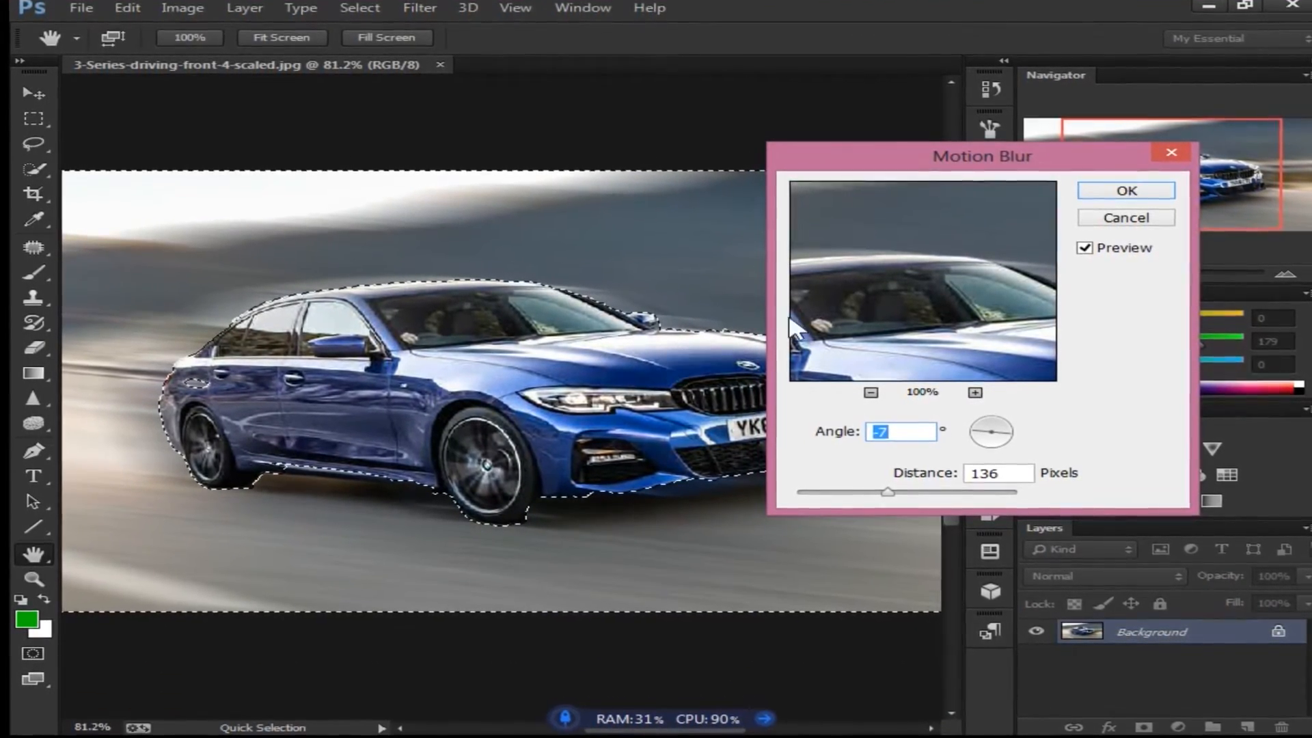
pyautogui.moveTo(864, 170); pyautogui.dragTo(908, 171)
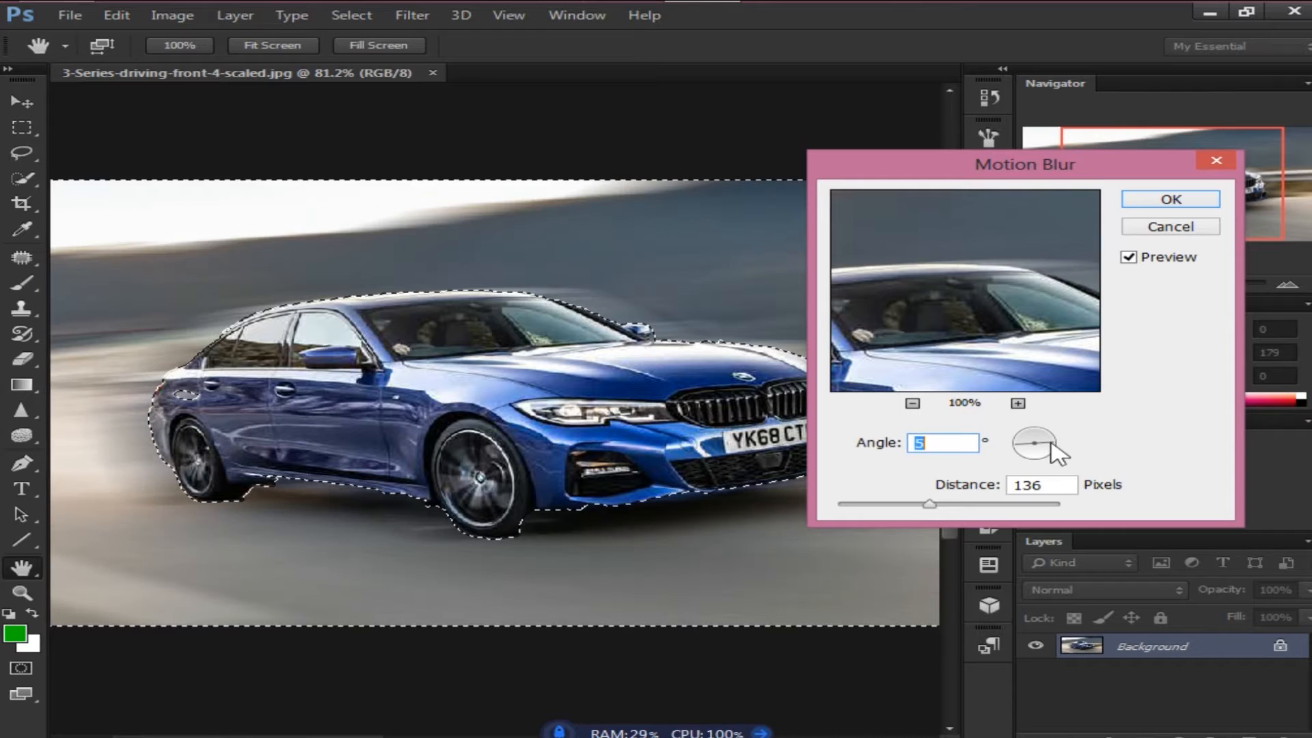
pyautogui.moveTo(1051, 441); pyautogui.dragTo(1060, 446)
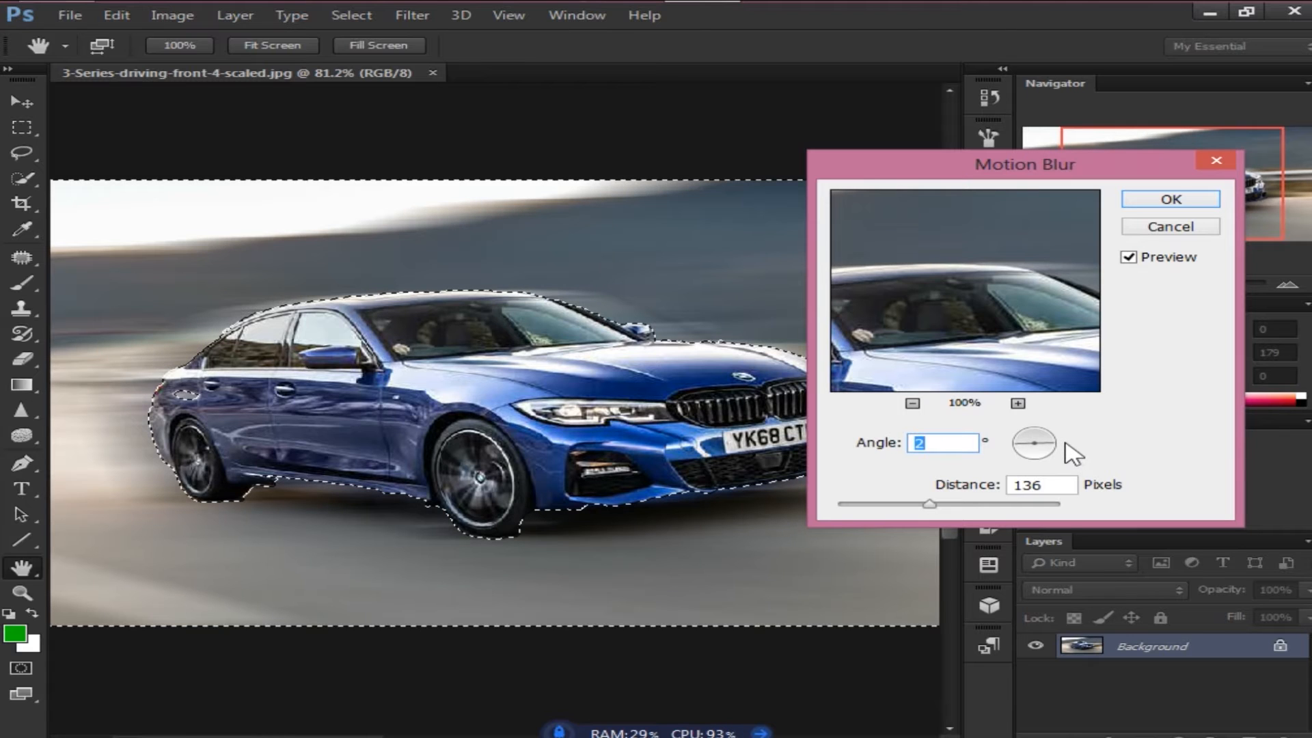
pyautogui.moveTo(997, 172); pyautogui.dragTo(957, 173)
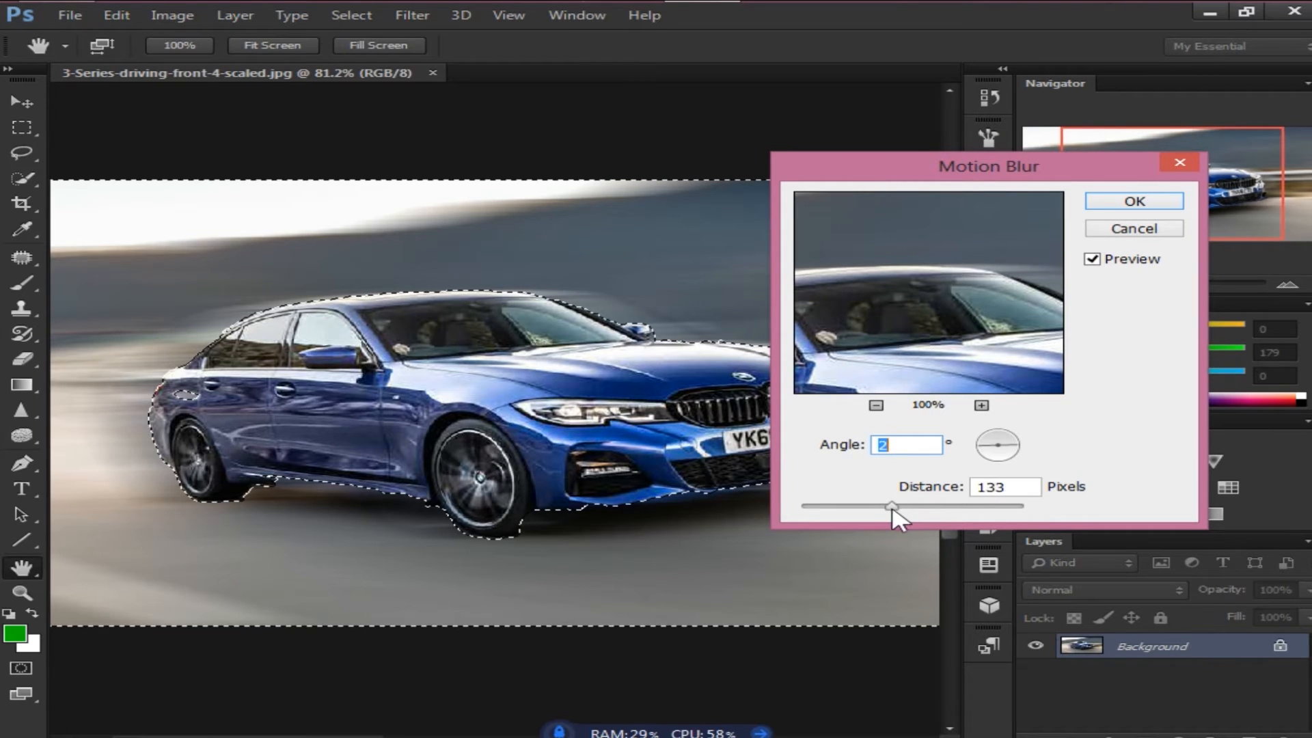
pyautogui.moveTo(883, 508)
pyautogui.mouseDown()
pyautogui.moveTo(872, 508)
pyautogui.moveTo(910, 509)
pyautogui.moveTo(893, 514)
pyautogui.moveTo(901, 523)
pyautogui.mouseUp()
# Check several parts of the car in the filter preview, apply the motion blur to the background and deselect.
pyautogui.moveTo(907, 345); pyautogui.dragTo(999, 264)
pyautogui.moveTo(990, 348)
pyautogui.mouseDown()
pyautogui.moveTo(849, 261)
pyautogui.moveTo(773, 308)
pyautogui.mouseUp()
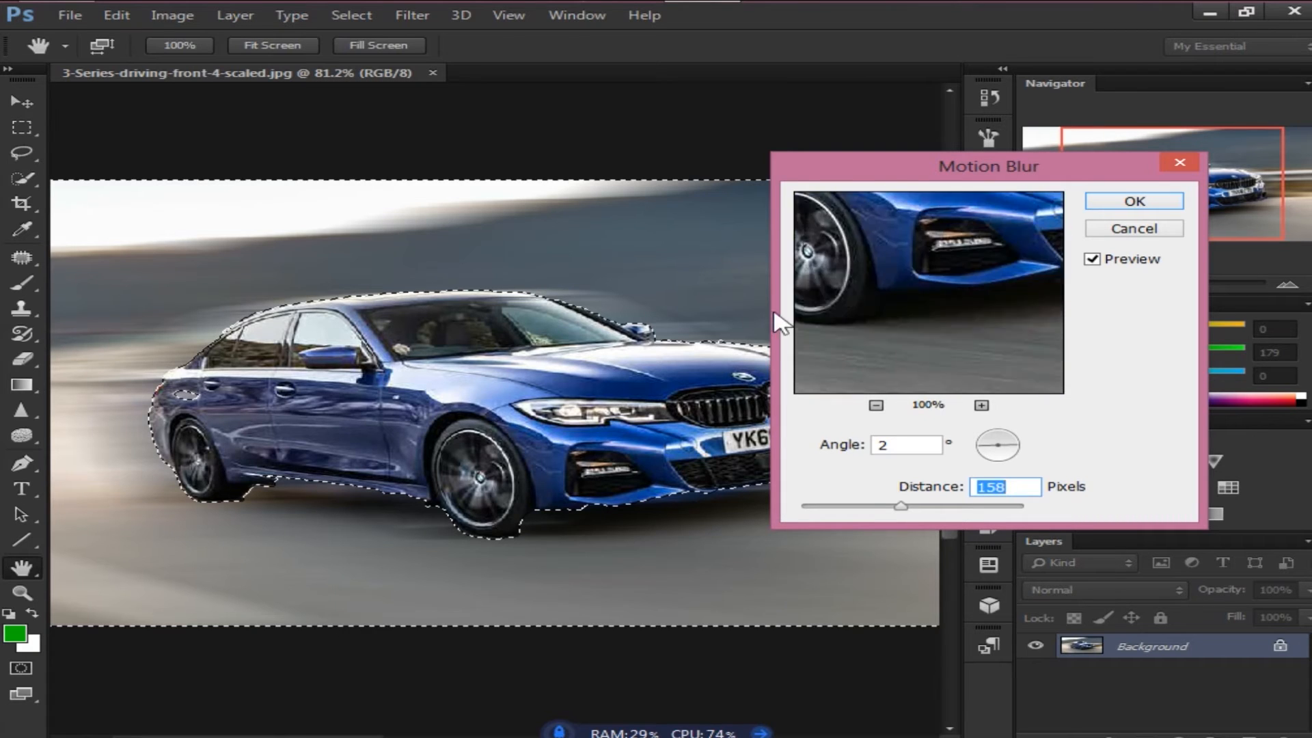
pyautogui.moveTo(1019, 309); pyautogui.dragTo(885, 342)
pyautogui.moveTo(957, 373); pyautogui.dragTo(827, 417)
pyautogui.moveTo(961, 206); pyautogui.dragTo(974, 251)
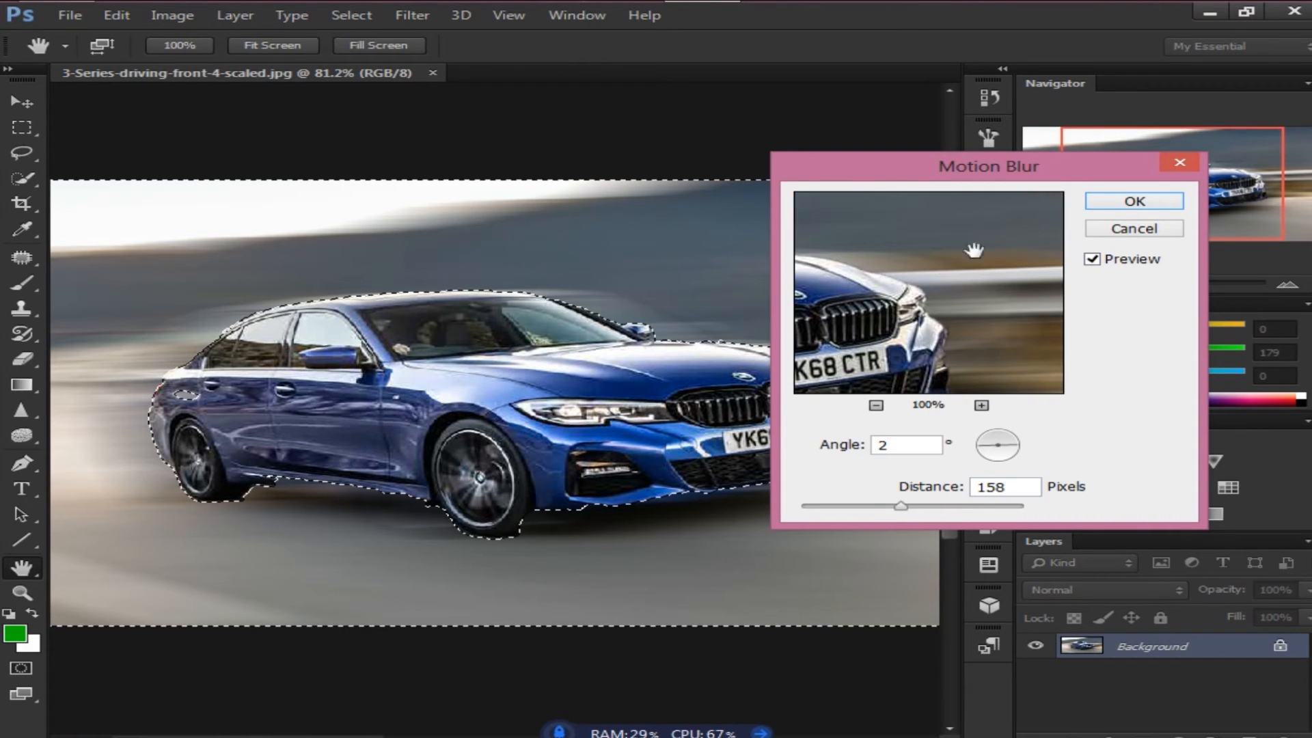
pyautogui.click(1107, 202)
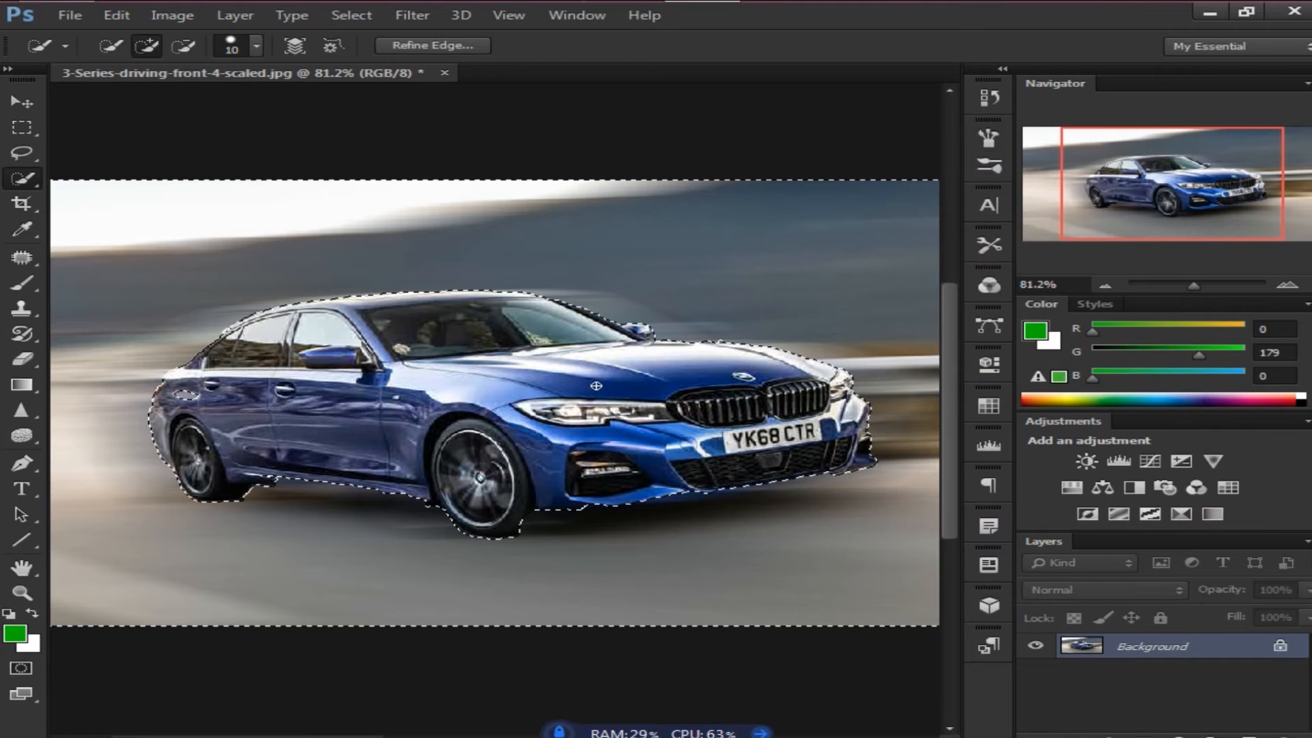
pyautogui.hotkey('ctrl', 'd')
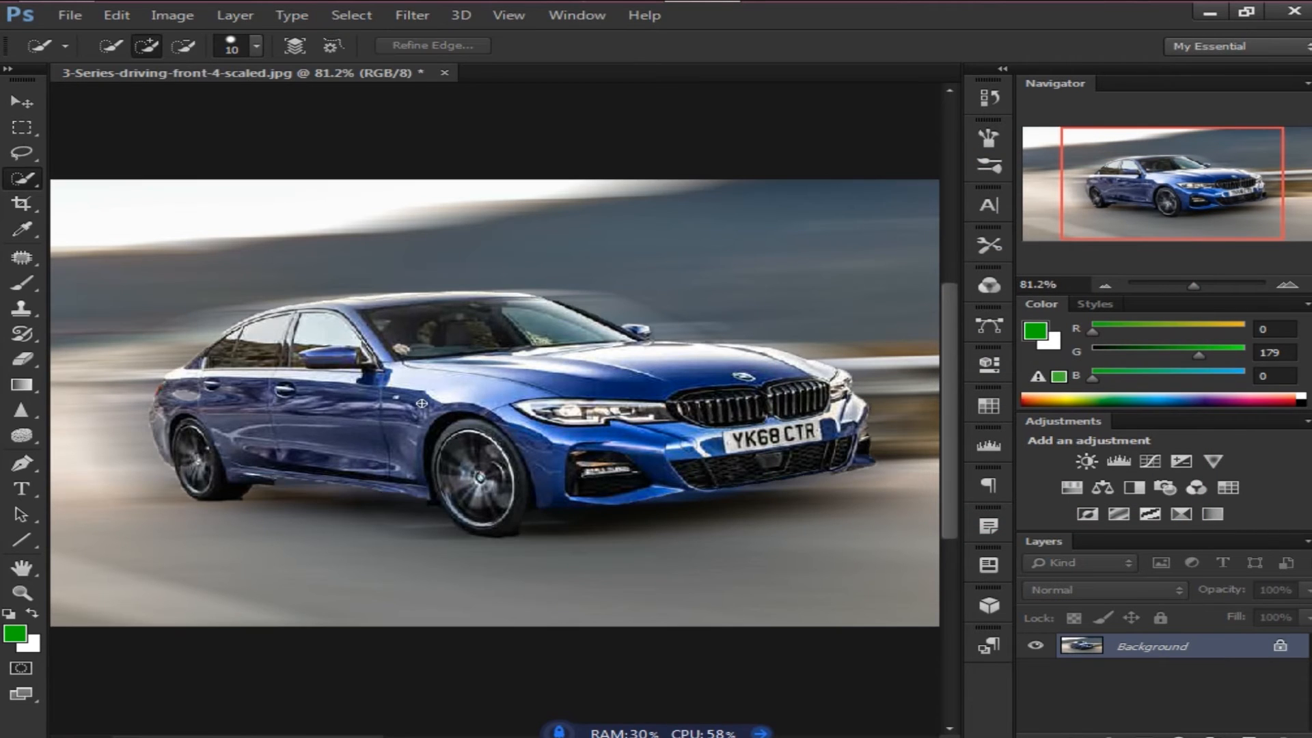
# Select the whole car again with Quick Selection, from the rear and roof to the front wheel, grille and bumper.
pyautogui.scroll(-4, 420, 404)
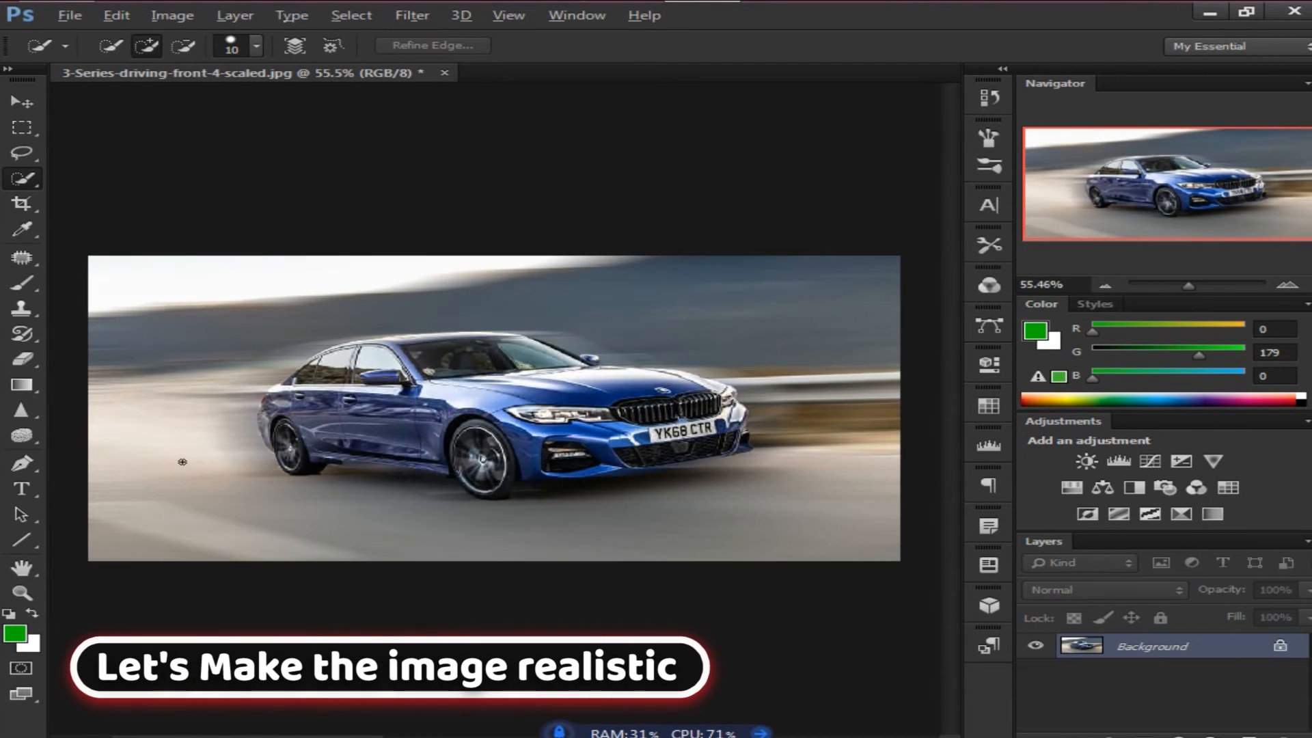
pyautogui.scroll(1, 373, 471)
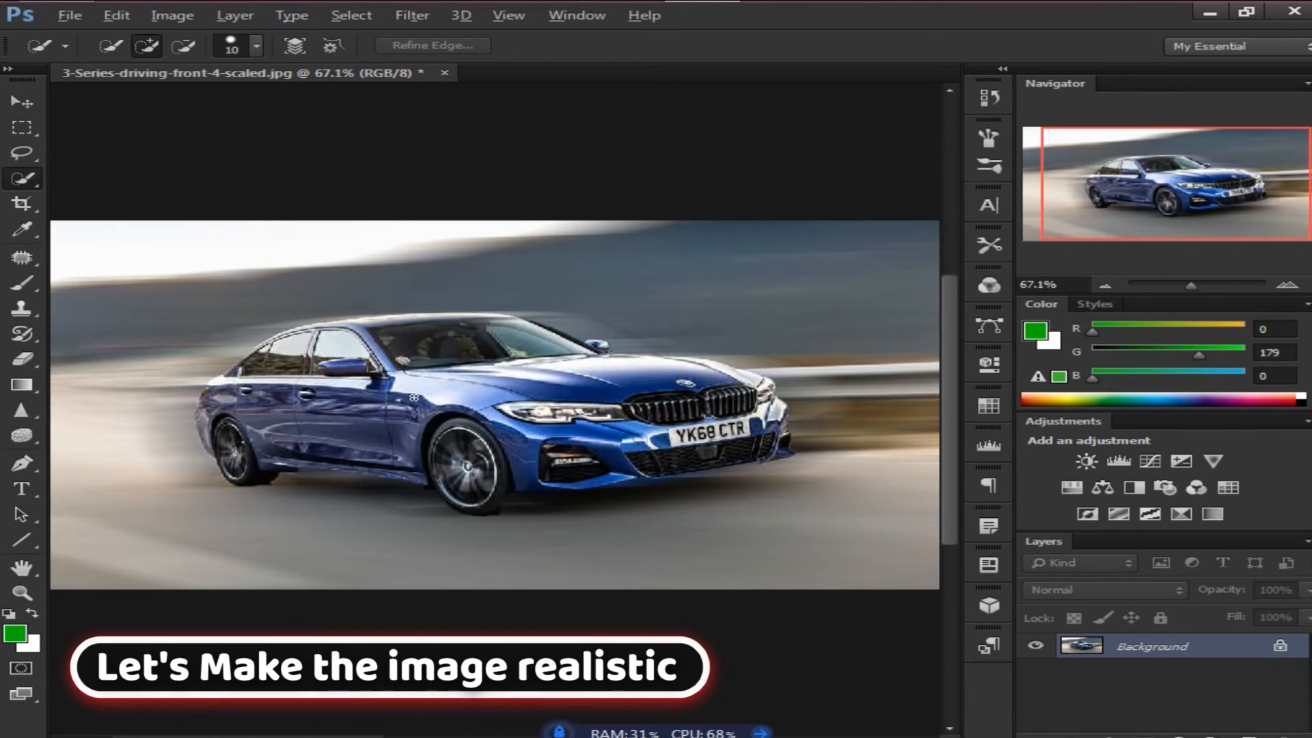
pyautogui.scroll(1, 400, 398)
pyautogui.scroll(1, 410, 405)
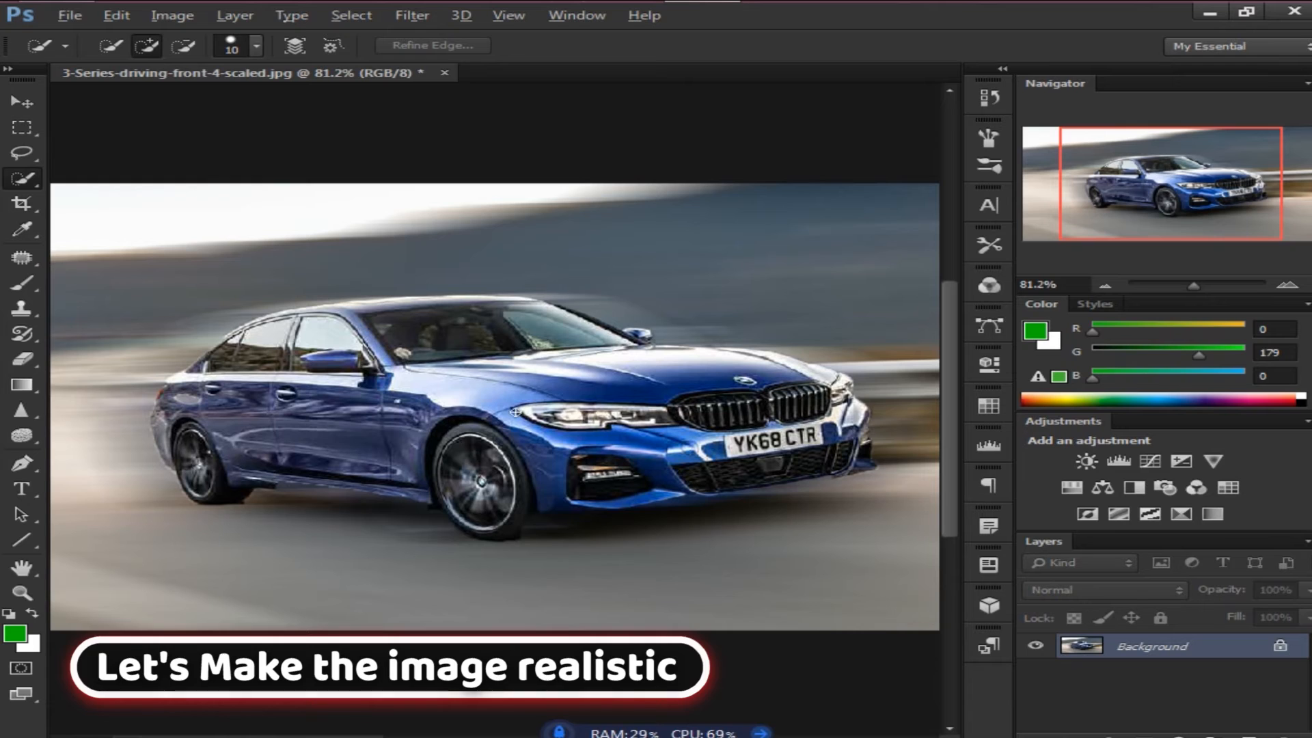
pyautogui.press('alt')
pyautogui.moveTo(233, 377)
pyautogui.mouseDown()
pyautogui.moveTo(341, 389)
pyautogui.moveTo(235, 471)
pyautogui.moveTo(475, 472)
pyautogui.moveTo(491, 357)
pyautogui.moveTo(289, 348)
pyautogui.moveTo(531, 323)
pyautogui.mouseUp()
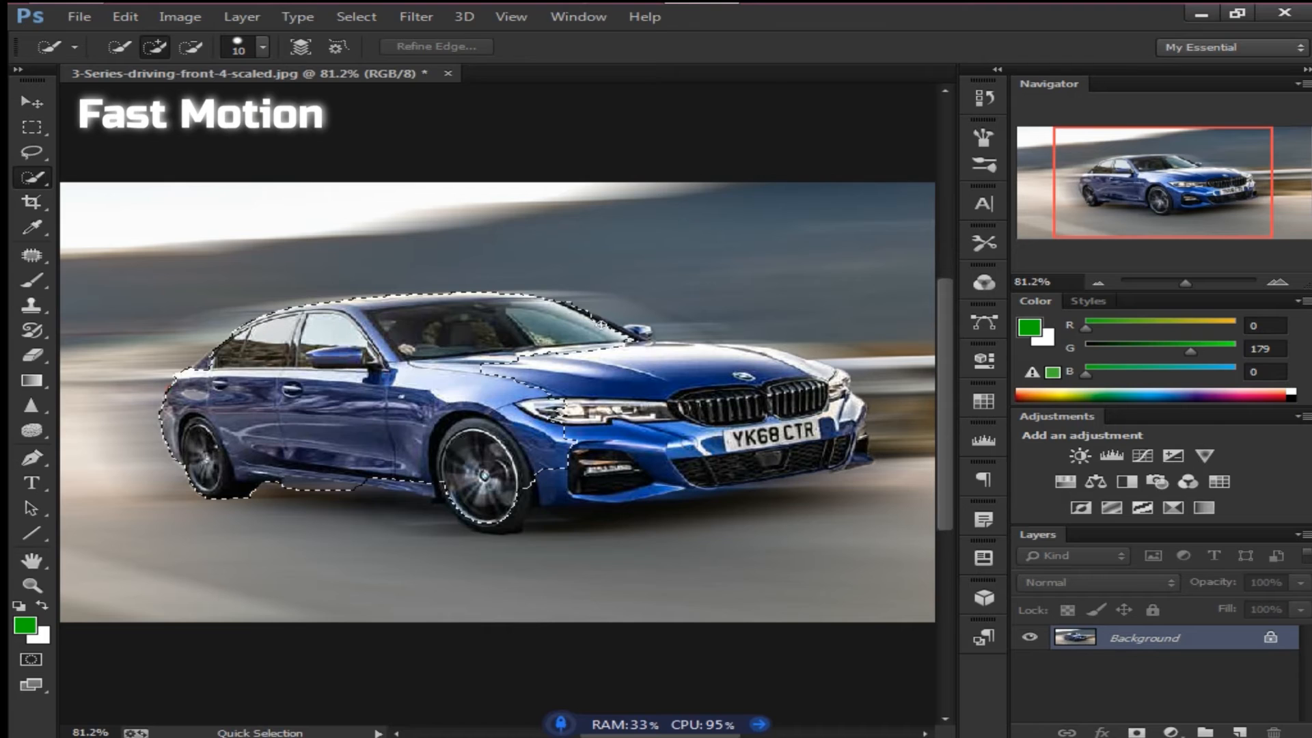
pyautogui.moveTo(626, 331)
pyautogui.mouseDown()
pyautogui.moveTo(577, 473)
pyautogui.moveTo(466, 512)
pyautogui.mouseUp()
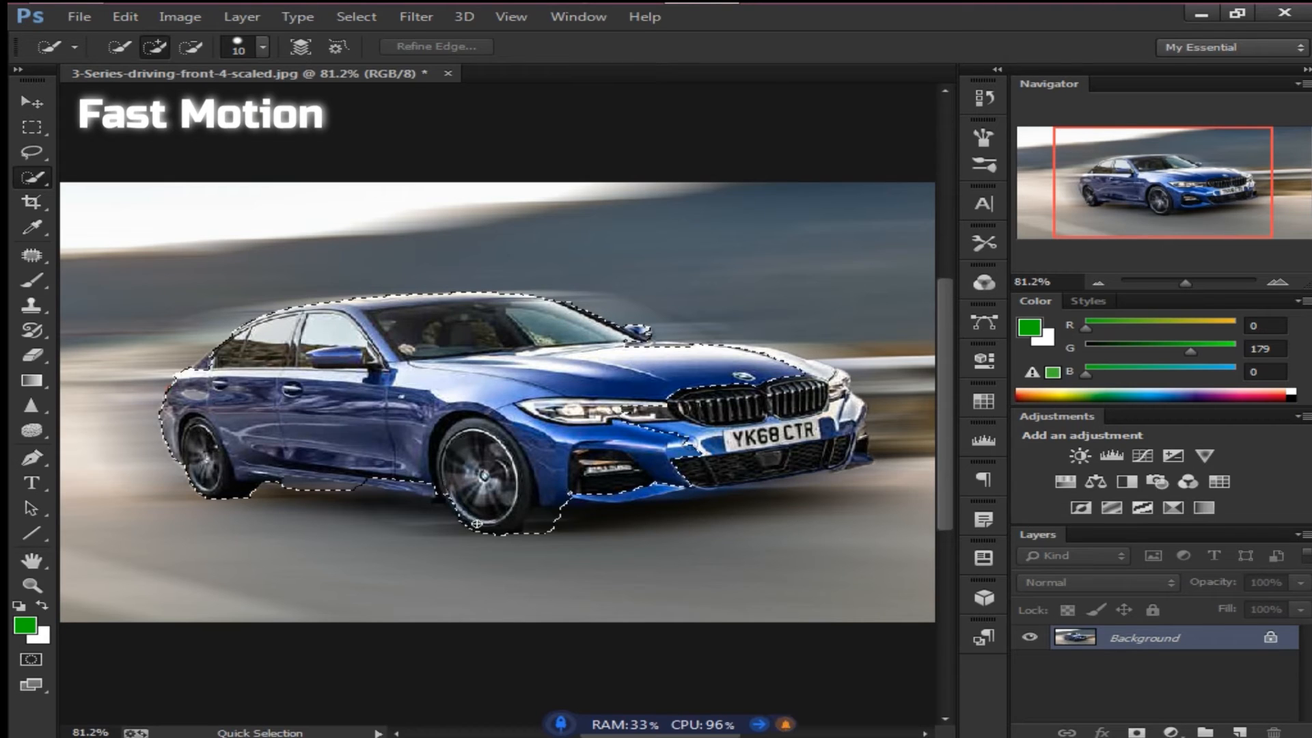
pyautogui.moveTo(596, 478); pyautogui.dragTo(620, 457)
pyautogui.click(655, 428)
pyautogui.click(719, 407)
pyautogui.click(698, 481)
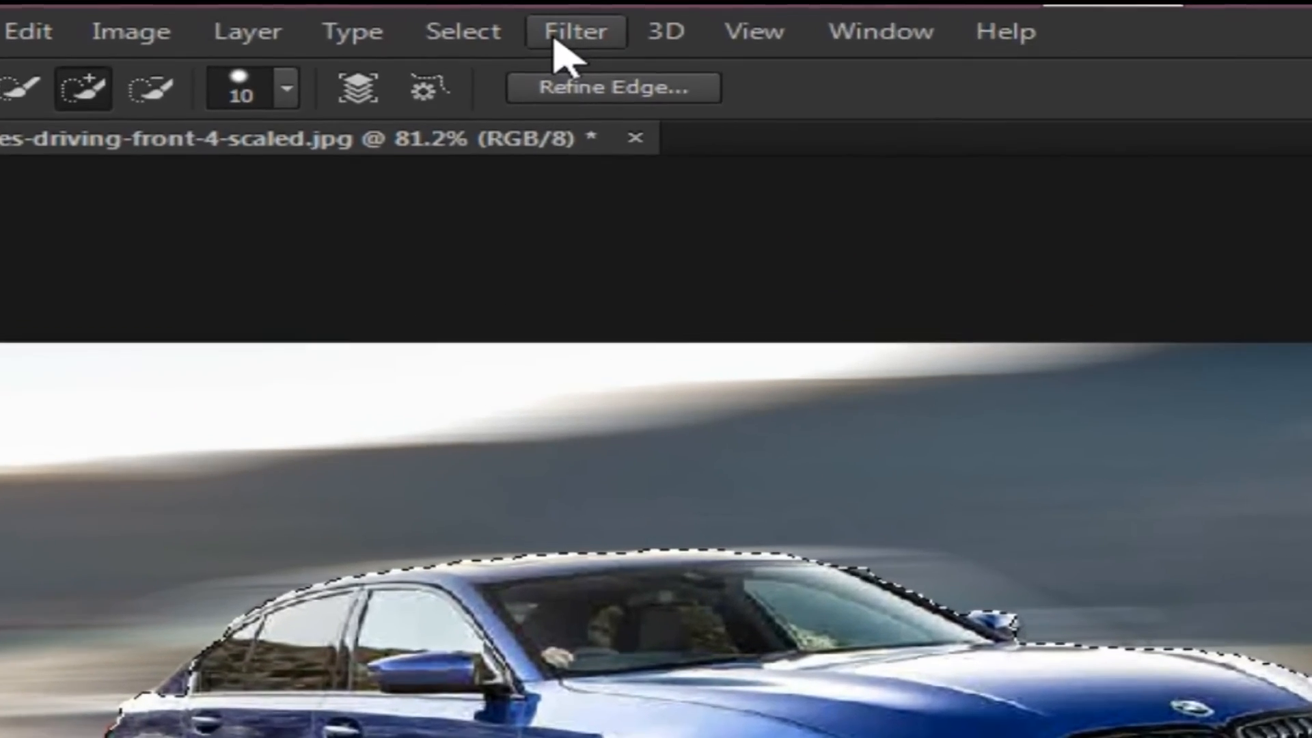
# Open the Wind filter for the selected car and show the car's rear half in the filter preview.
pyautogui.click(412, 18)
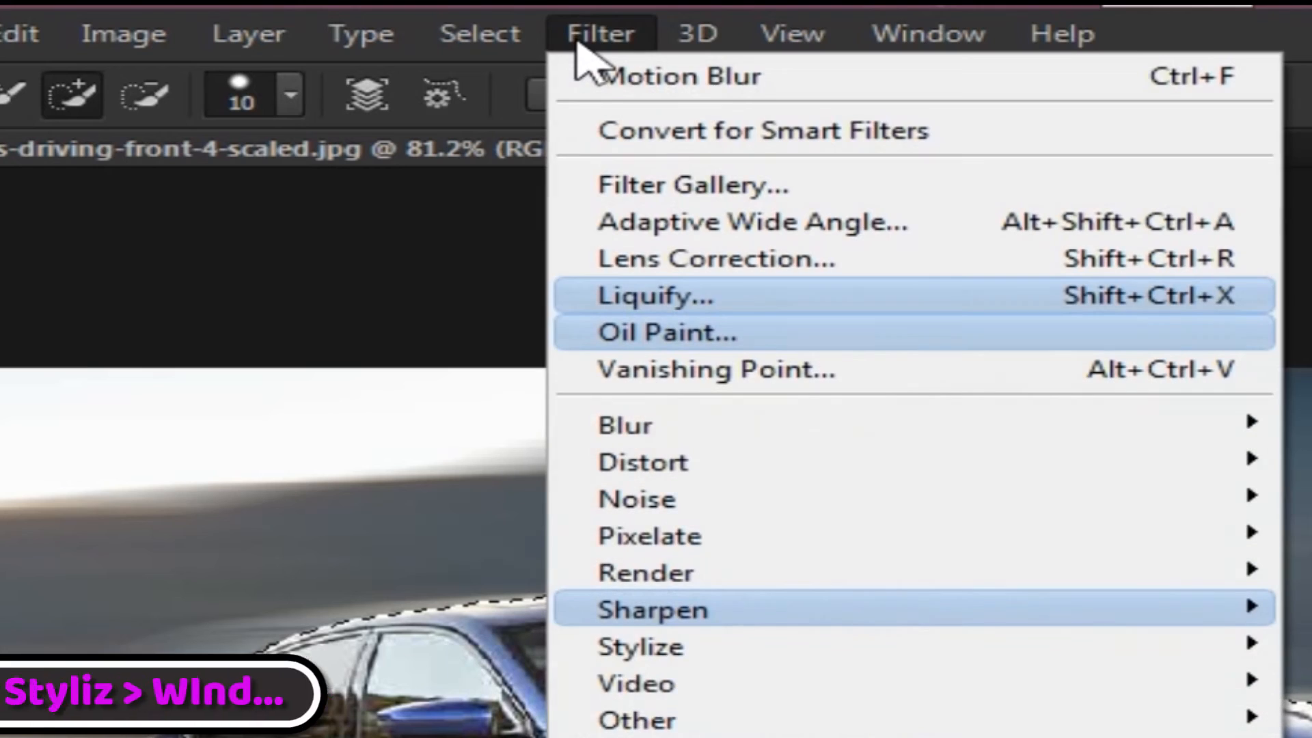
pyautogui.moveTo(745, 646)
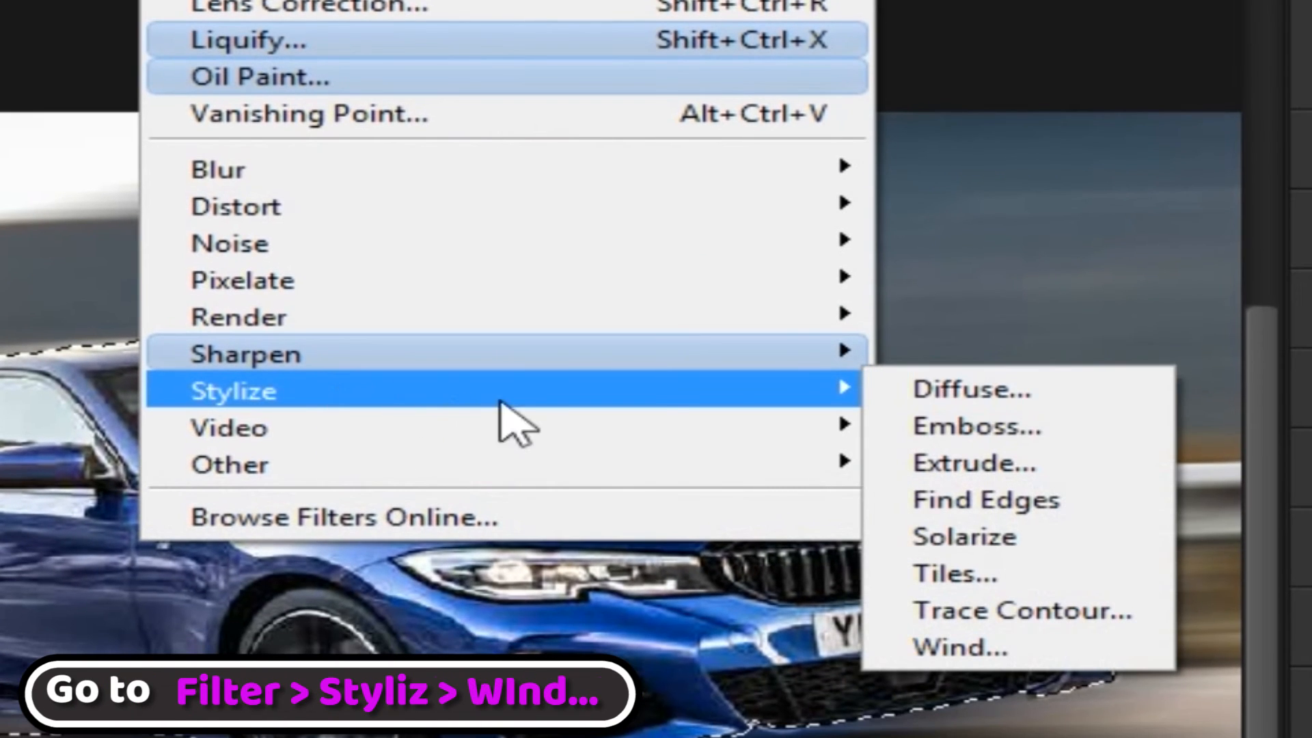
pyautogui.click(957, 648)
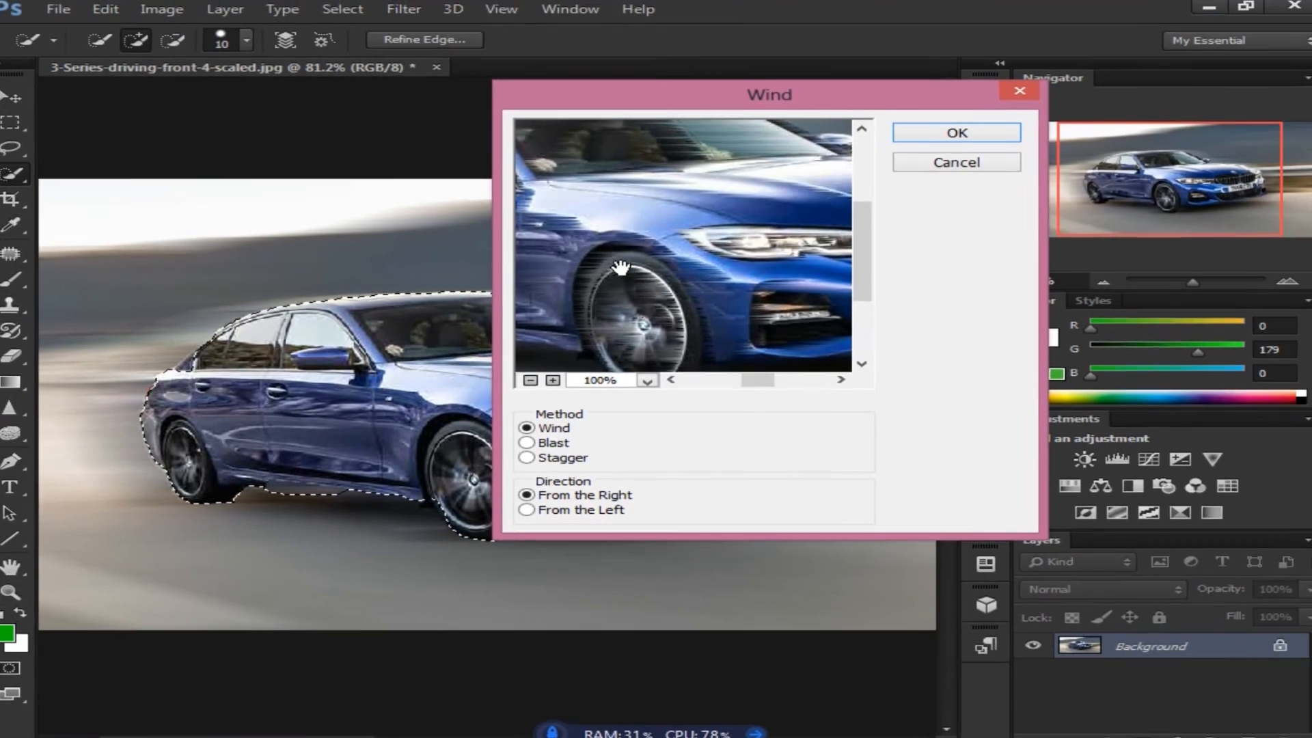
pyautogui.moveTo(620, 268); pyautogui.dragTo(872, 248)
pyautogui.moveTo(667, 239); pyautogui.dragTo(748, 287)
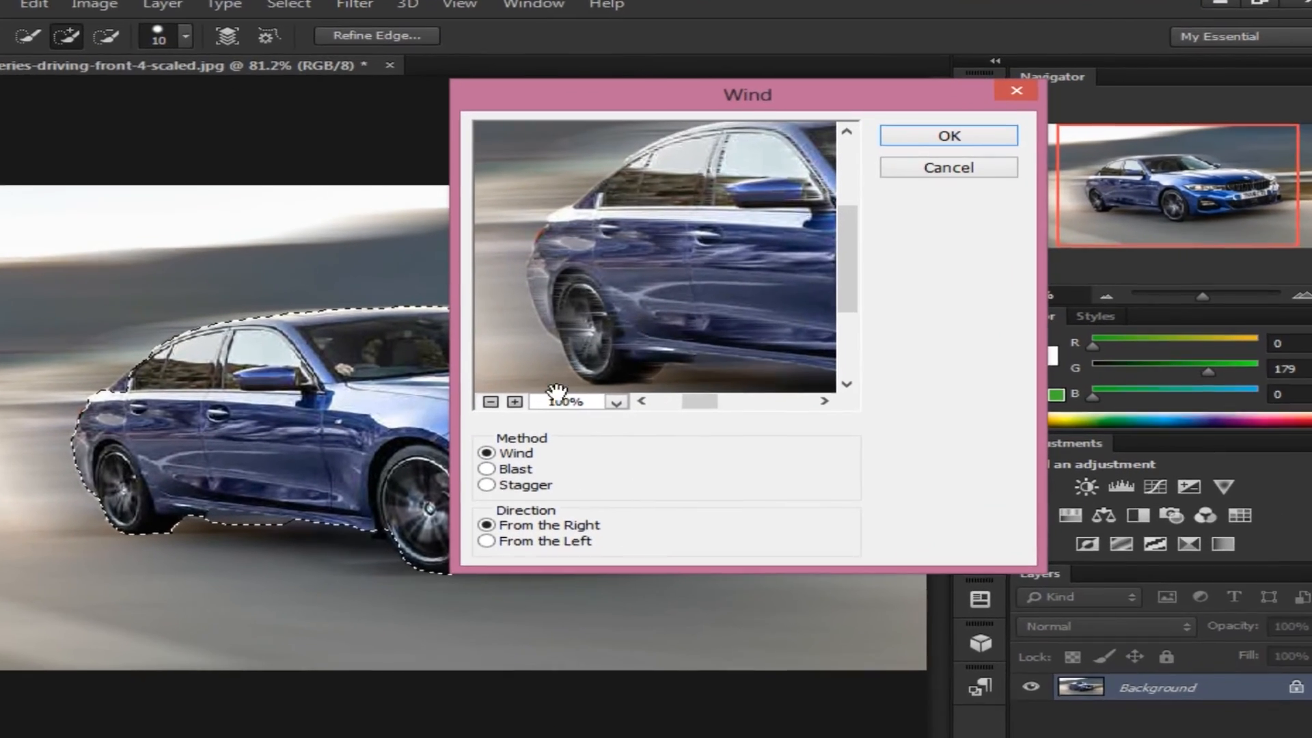
# Compare the Blast and Stagger methods, apply the filter to the car with the Wind method from the right, and deselect.
pyautogui.click(486, 469)
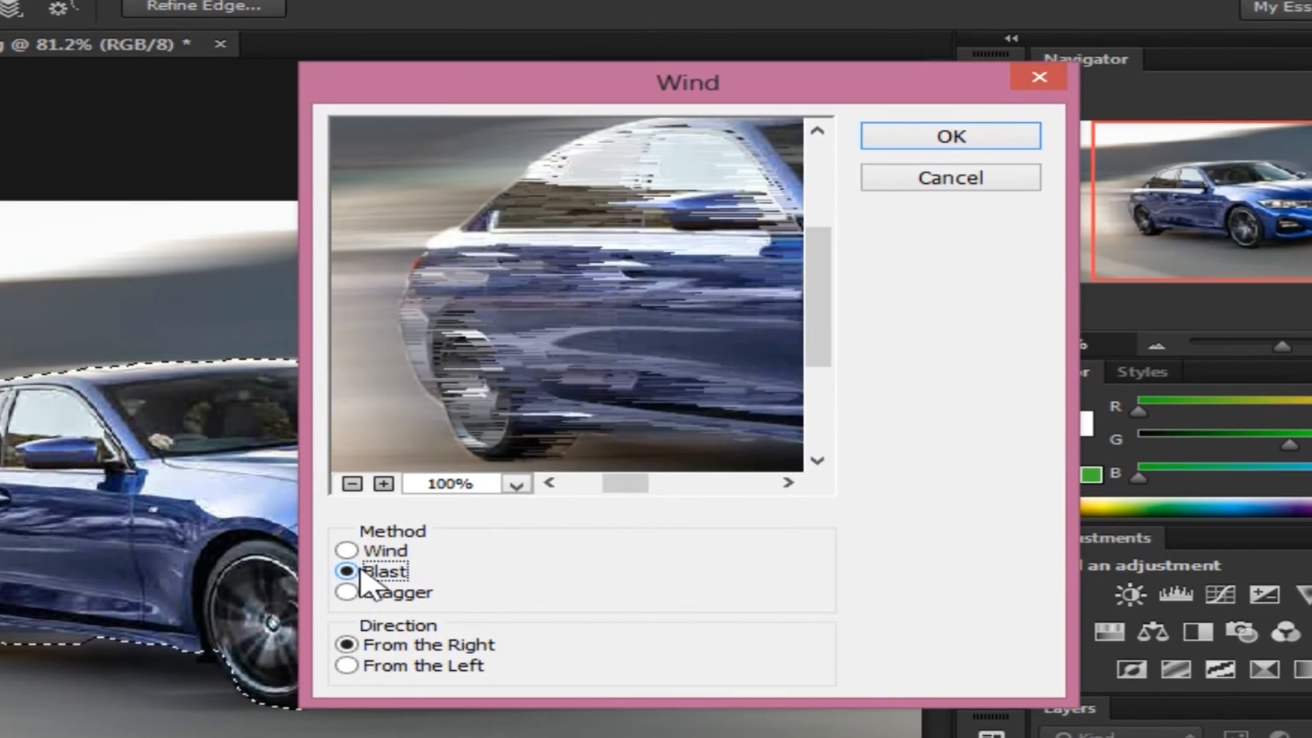
pyautogui.click(372, 597)
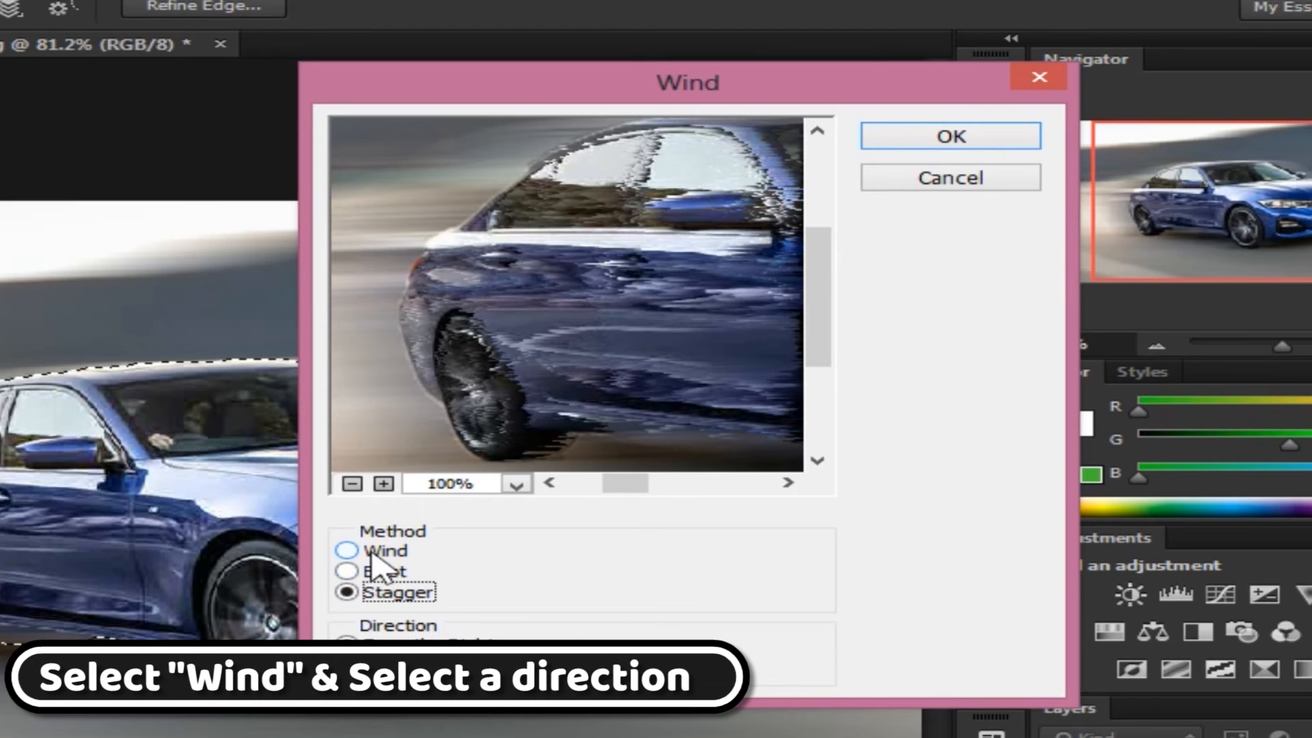
pyautogui.click(348, 550)
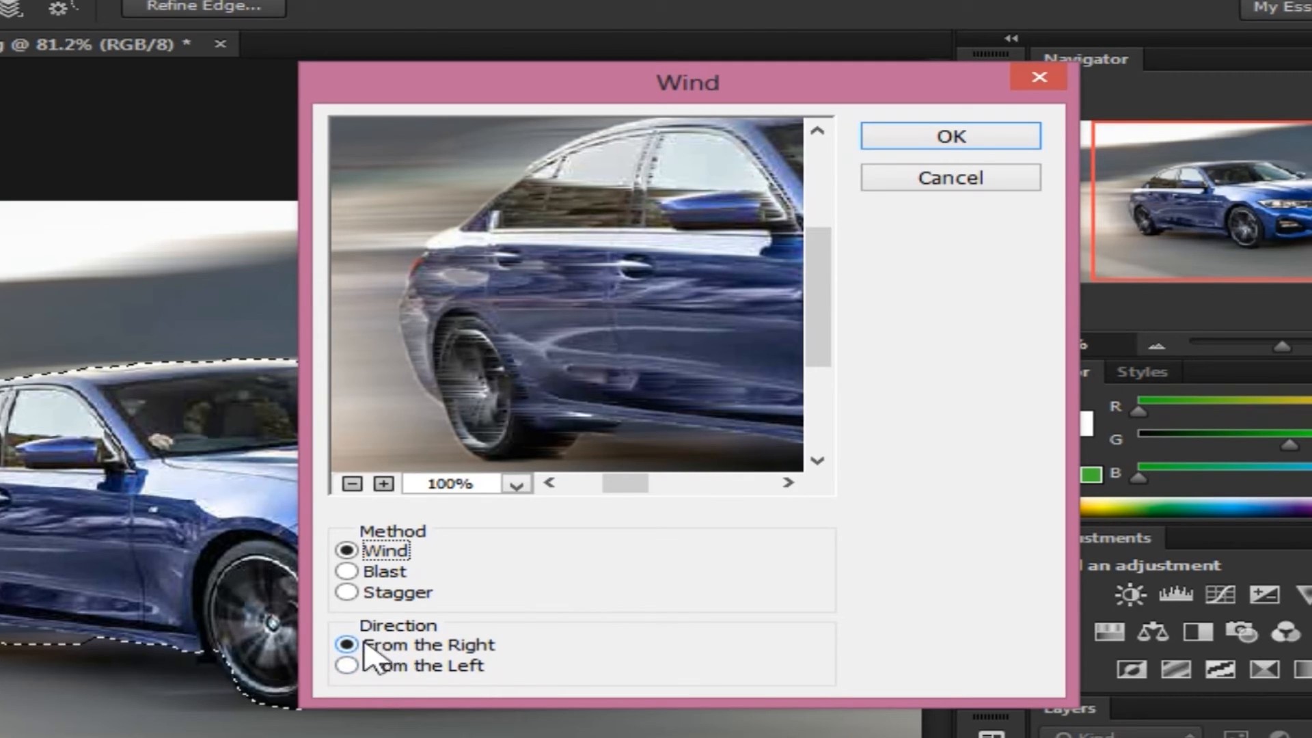
pyautogui.click(924, 151)
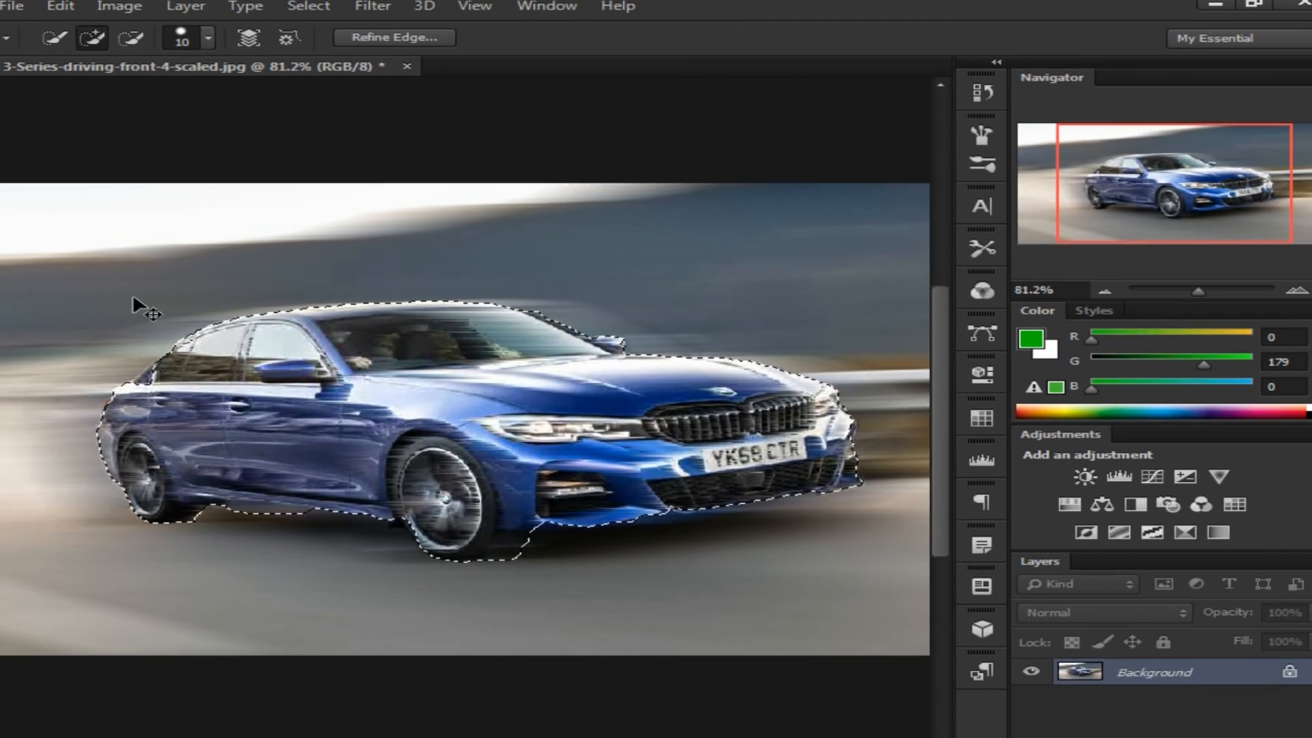
pyautogui.hotkey('ctrl', 'd')
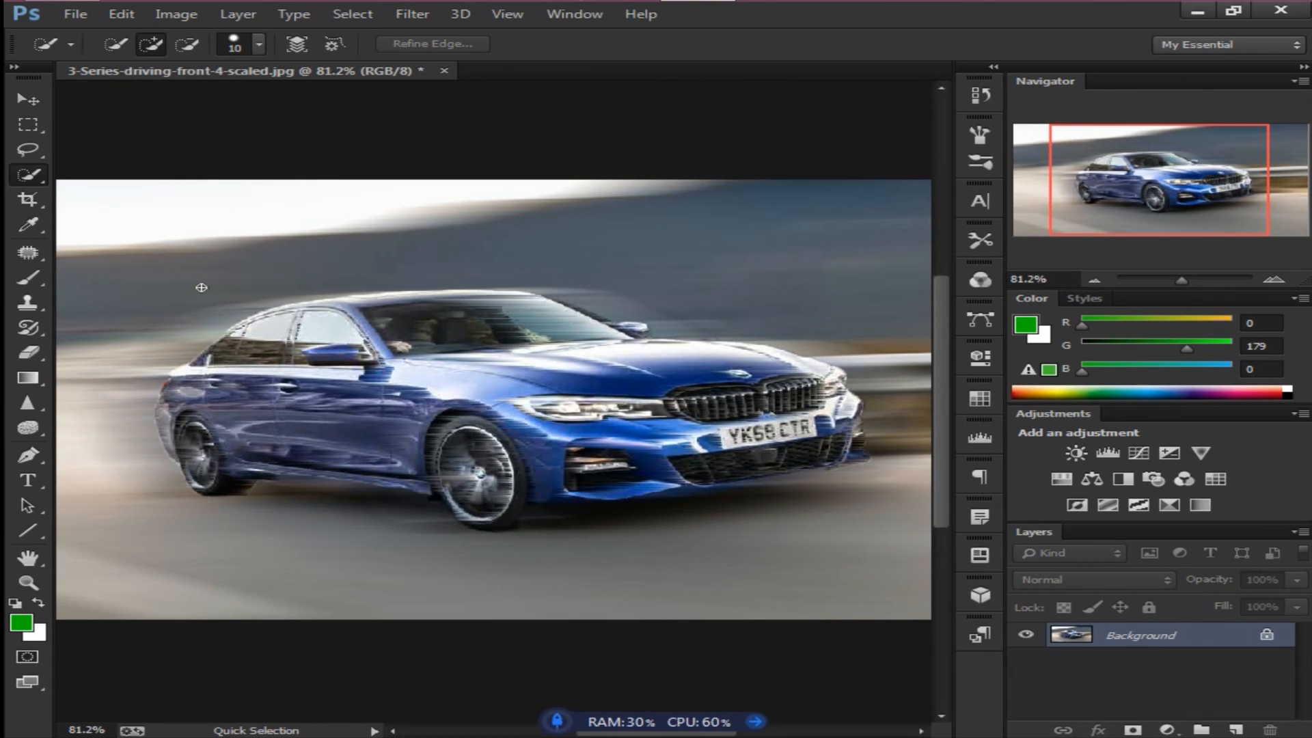
# Examine the finished speed effect across the whole photo and close up on the car's body and wheels.
pyautogui.scroll(-3, 415, 305)
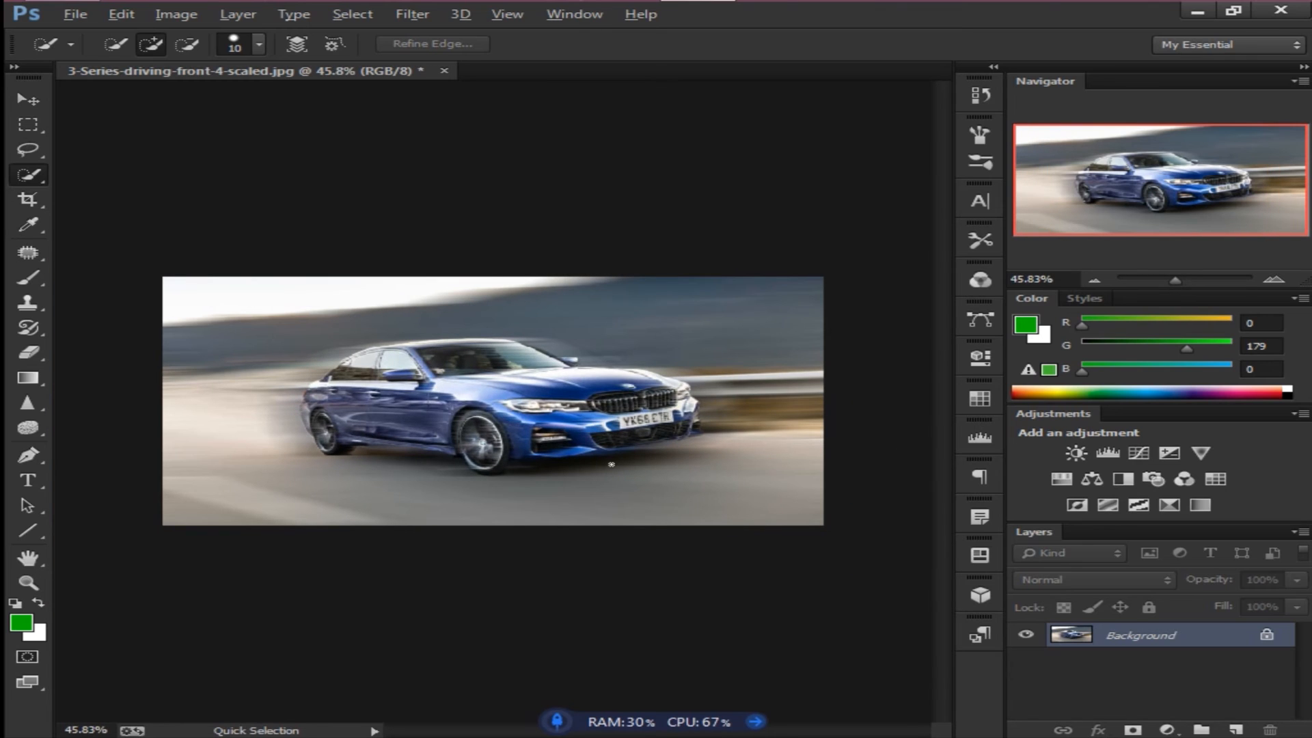
pyautogui.scroll(3, 580, 465)
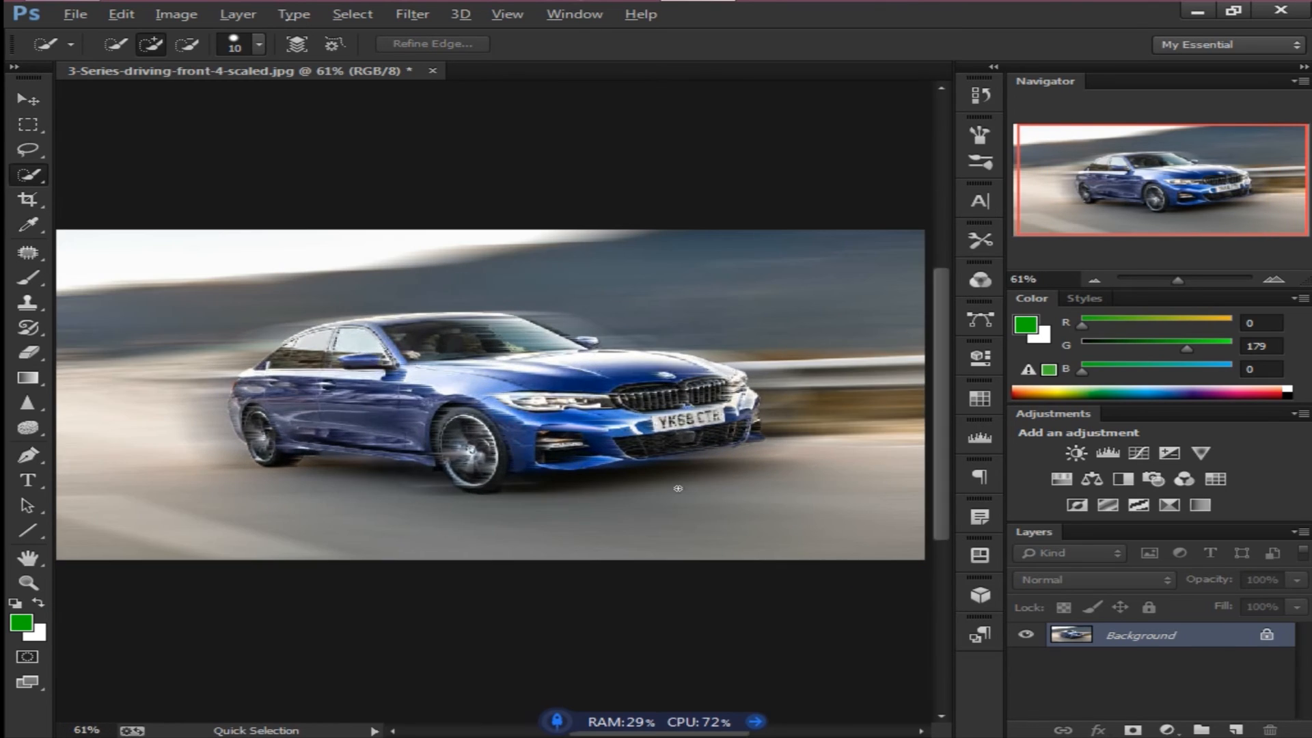
pyautogui.scroll(-2, 289, 365)
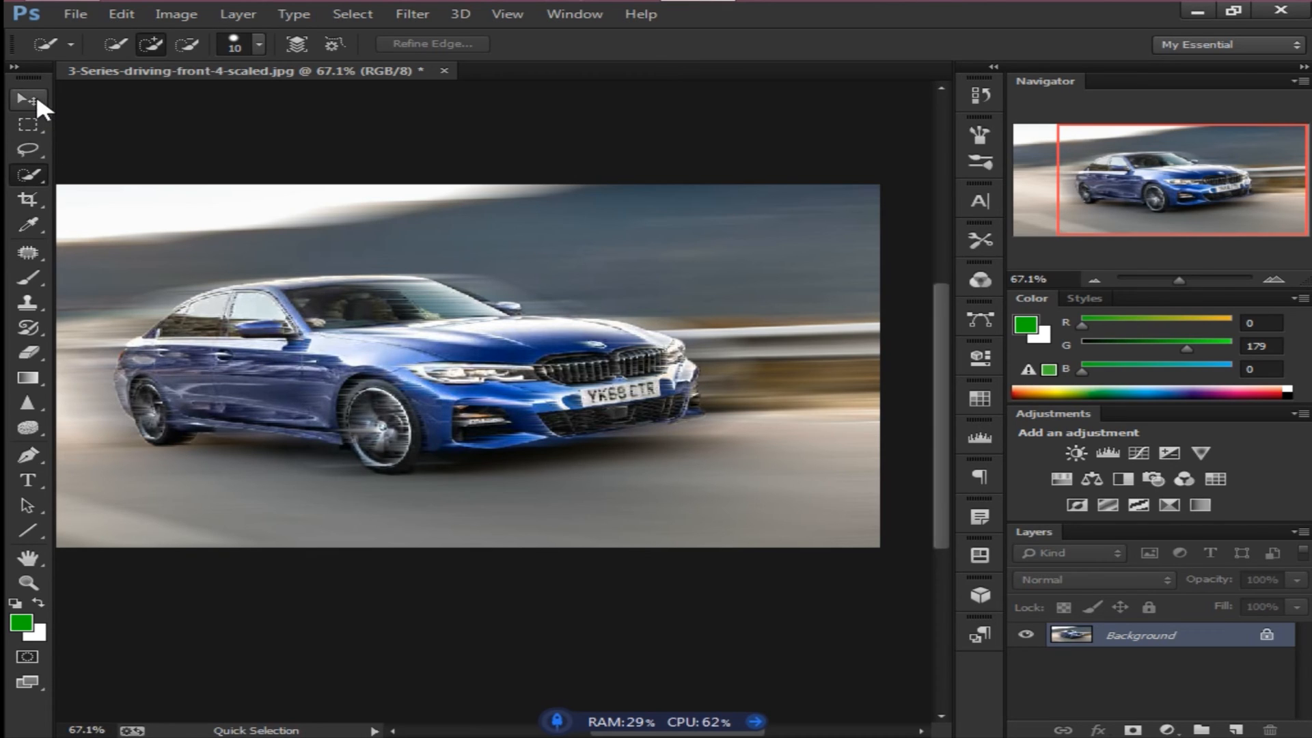
pyautogui.click(28, 100)
pyautogui.moveTo(195, 374); pyautogui.dragTo(296, 369)
pyautogui.scroll(5, 518, 477)
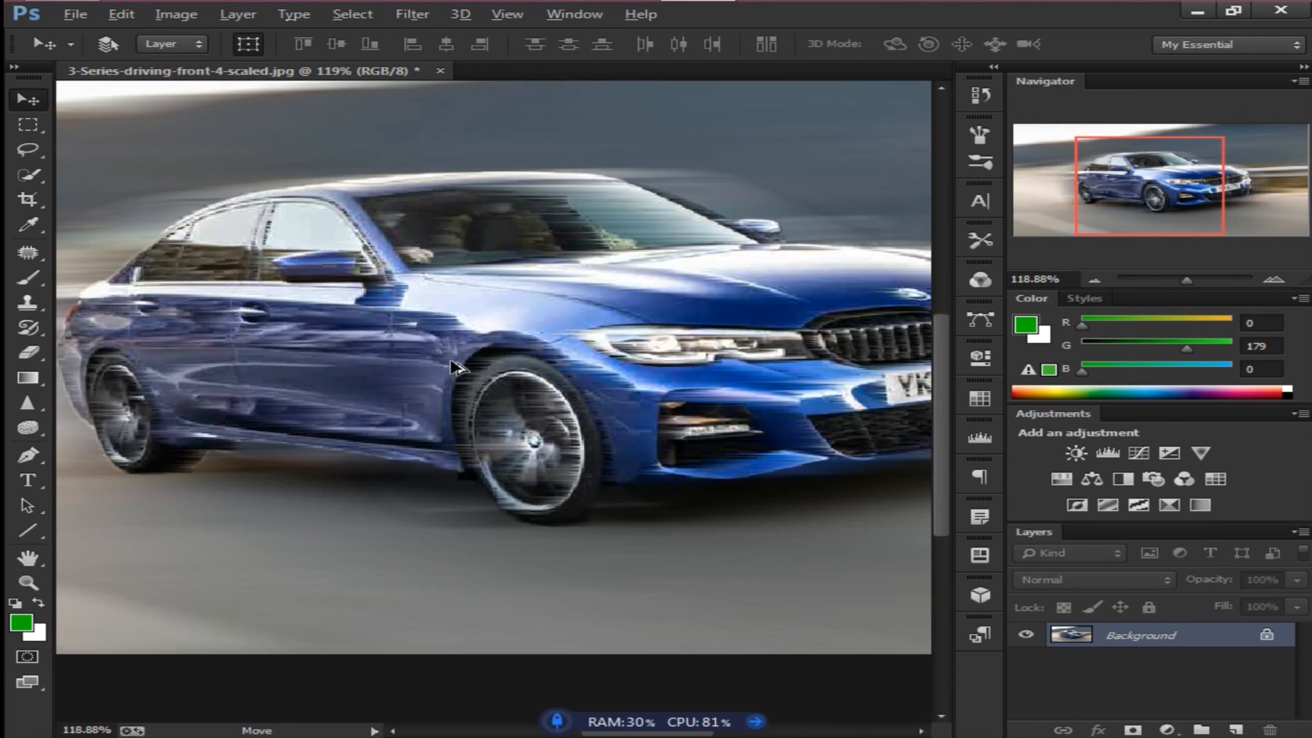
pyautogui.scroll(-3, 454, 365)
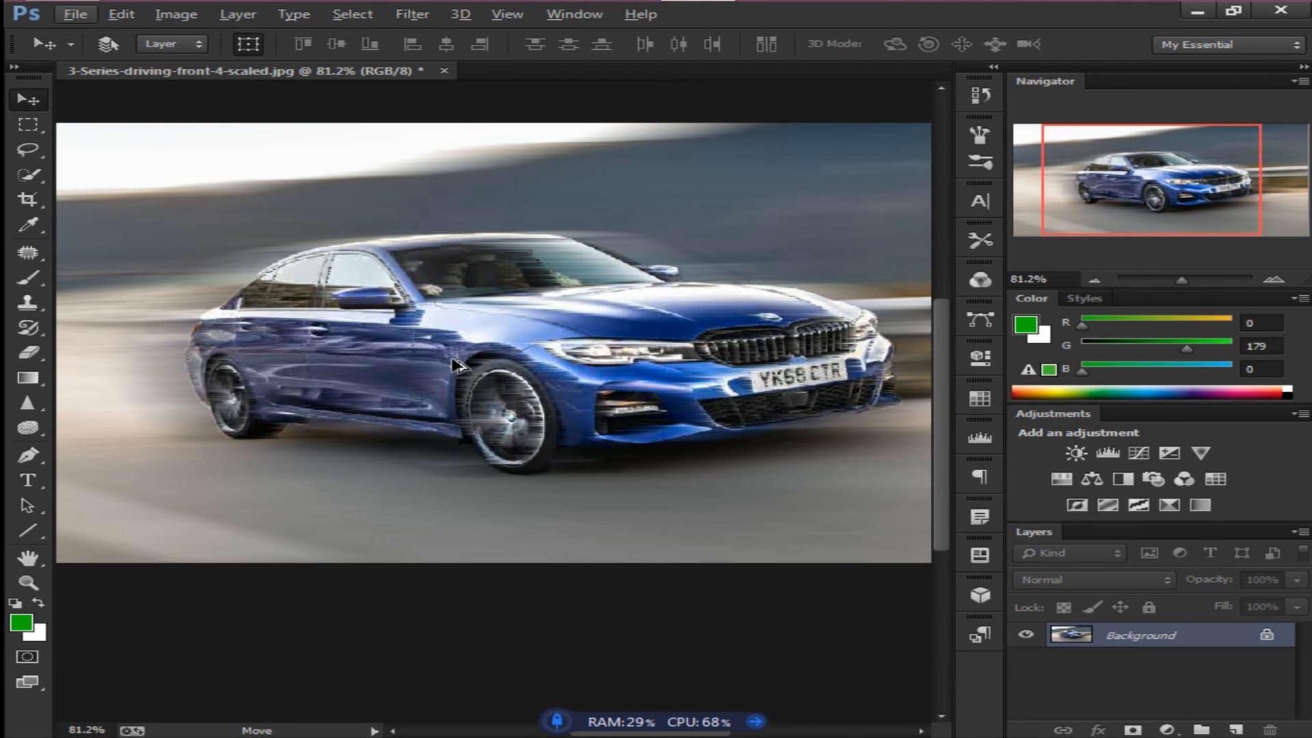